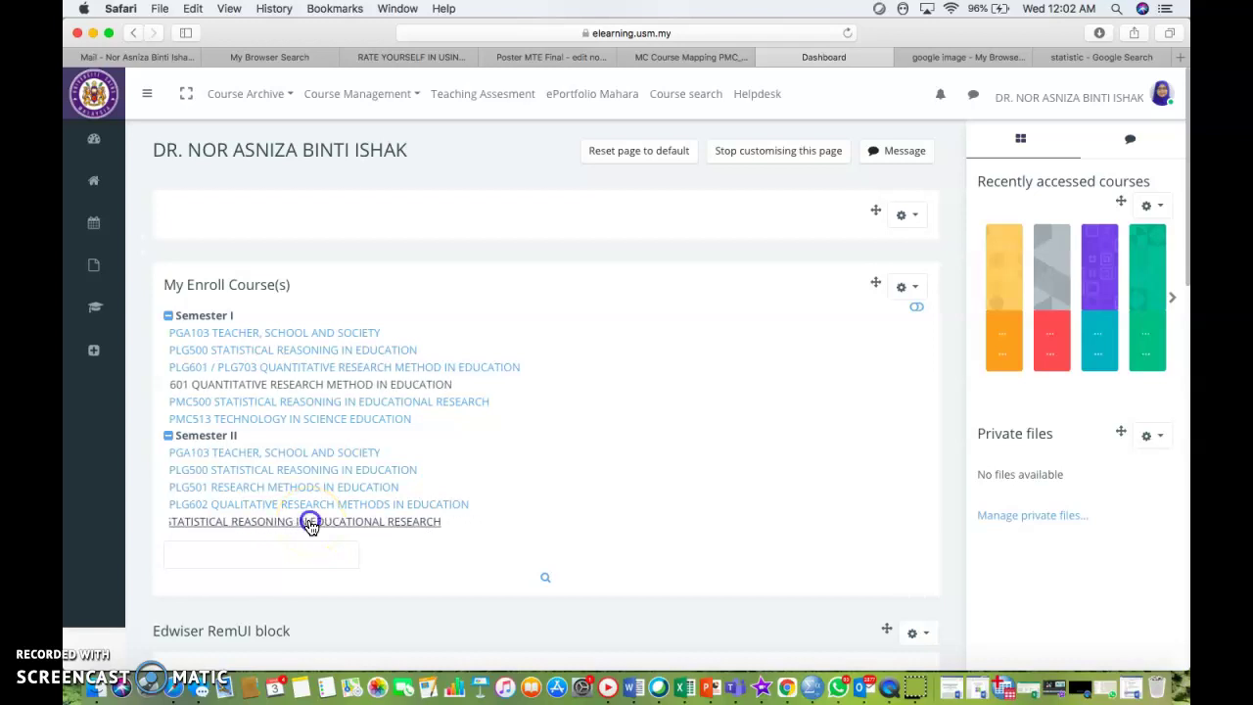
Open the Semester II course PMC500 Statistical Reasoning in Educational Research and start editing its General section.
click(310, 526)
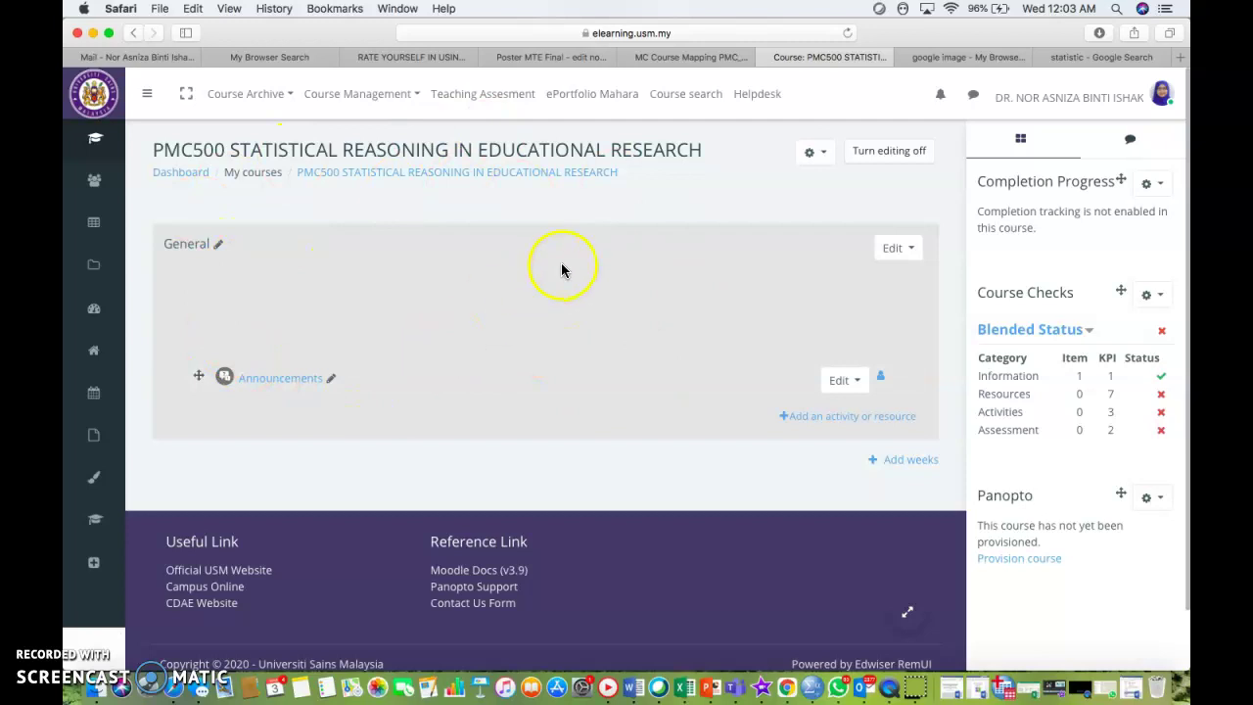
click(907, 250)
click(849, 288)
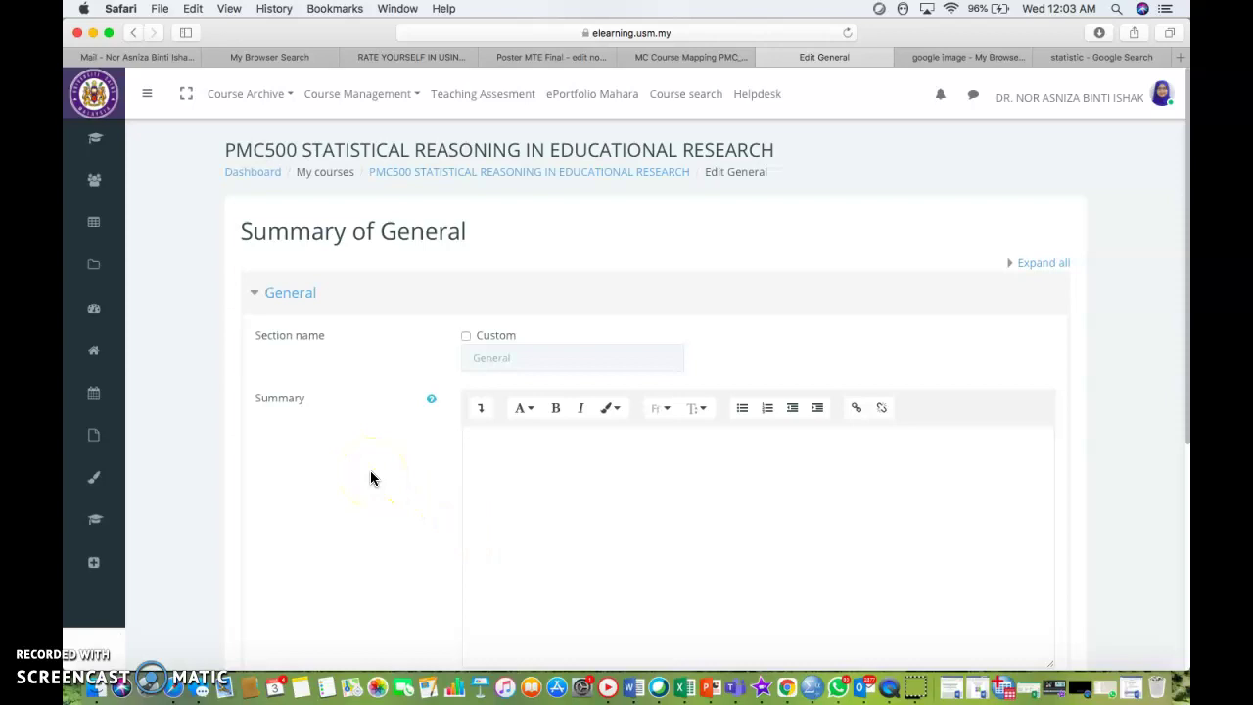
Give the General section the custom name "WELCOME TO PMC 500".
click(465, 337)
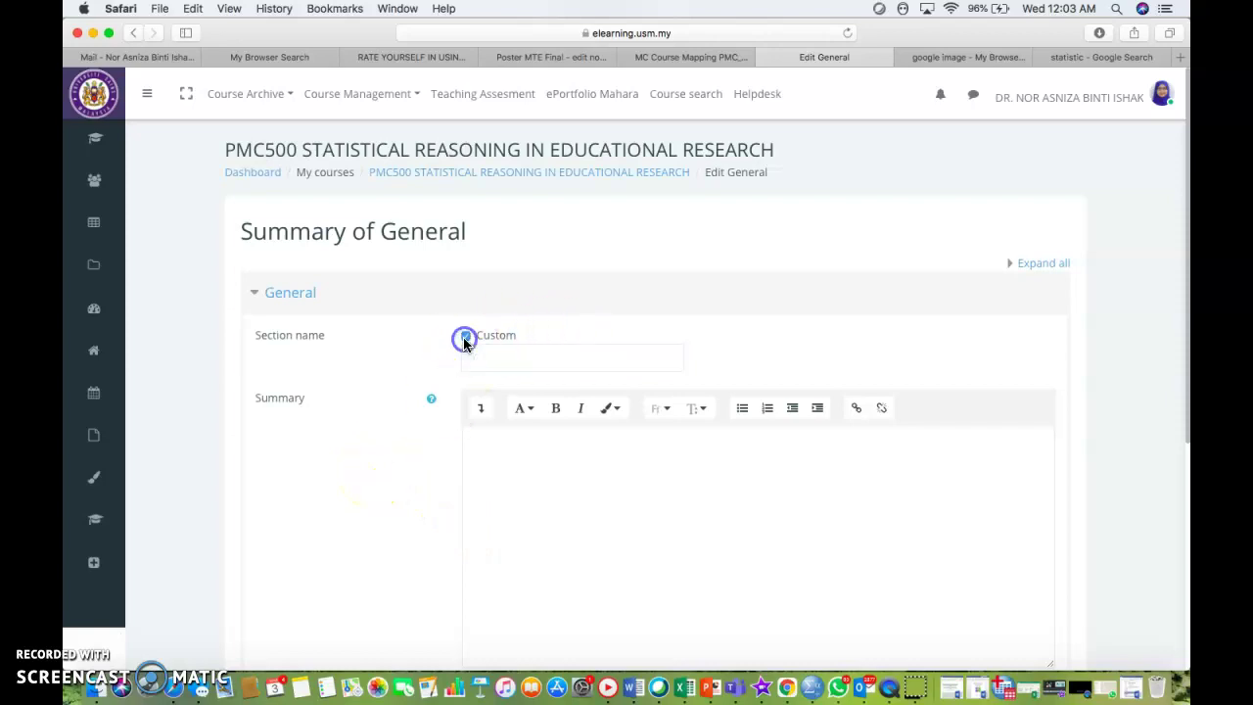
click(503, 358)
text(WELCOME TO )
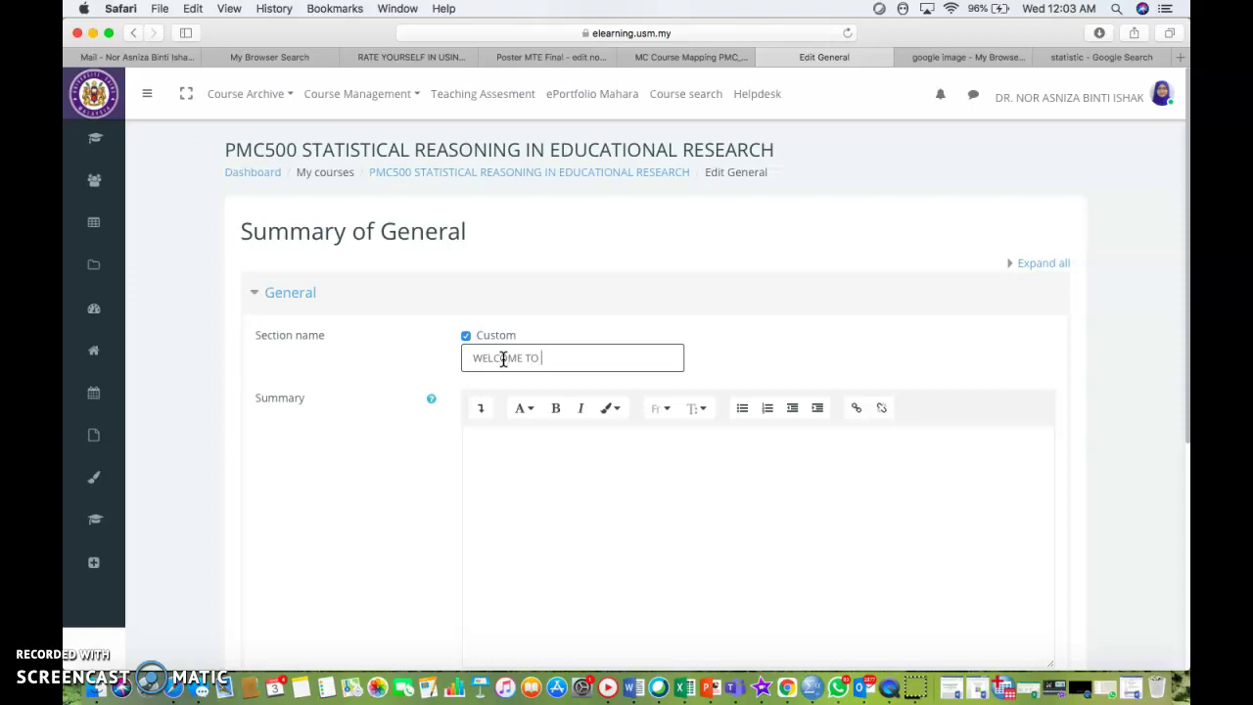
text(PMC 500)
Switch to the RP_PMC 500 document in Word and copy the paragraph under "Tujuan Kursus".
click(500, 442)
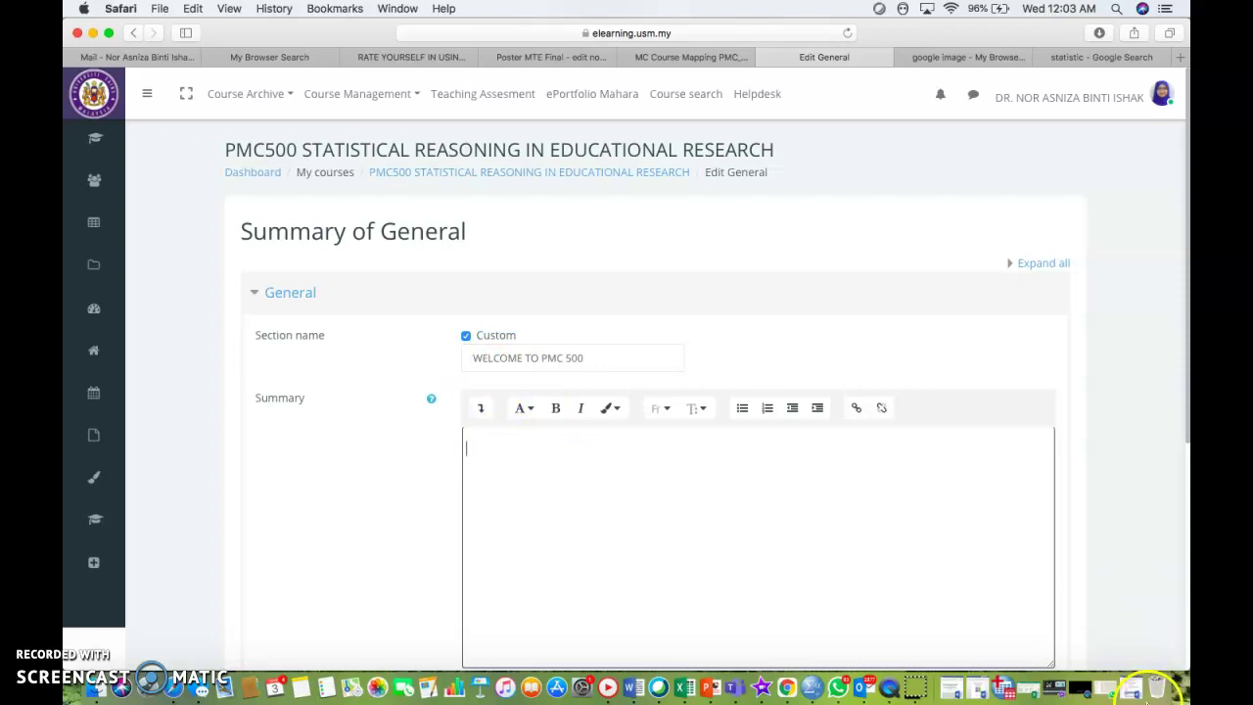
click(1135, 691)
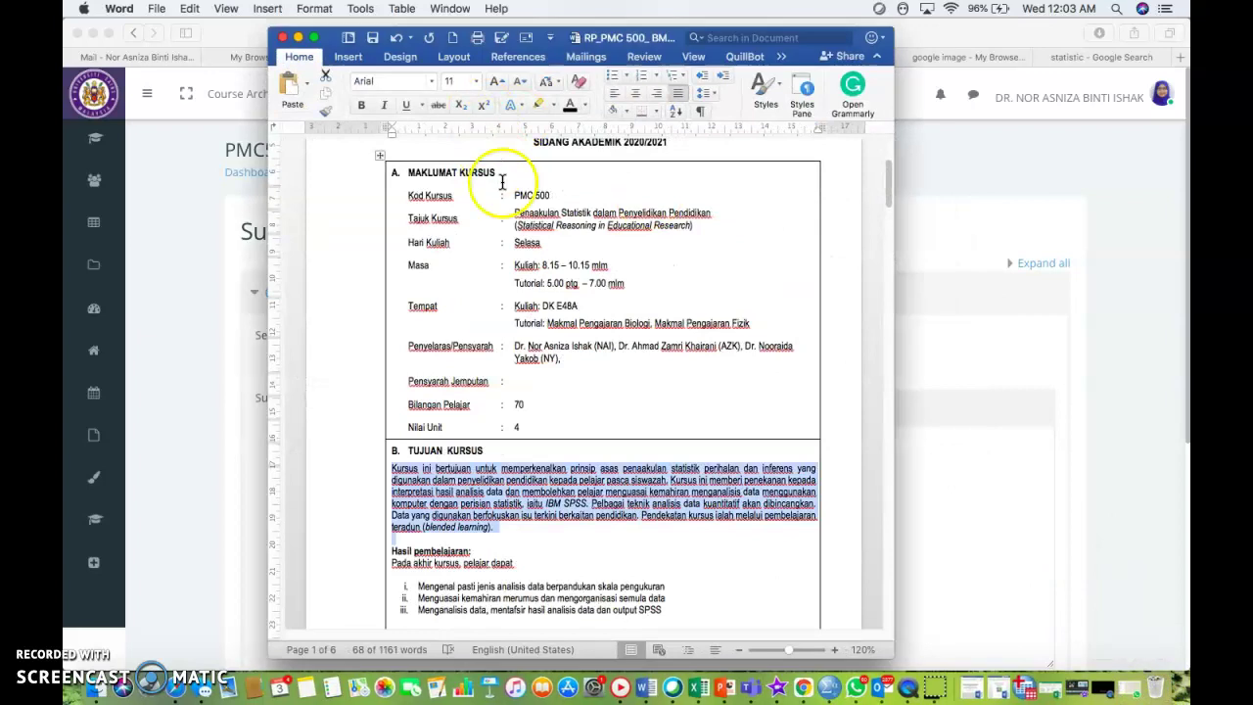
click(501, 515)
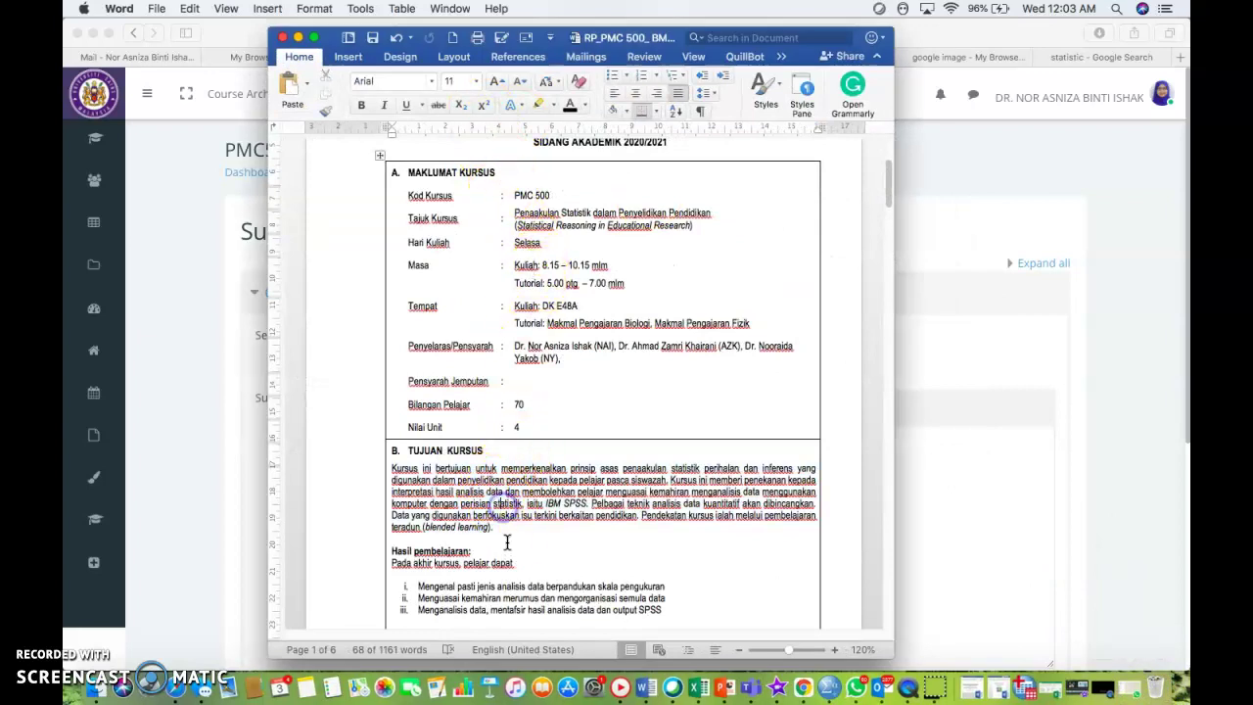
drag(497, 527, 395, 468)
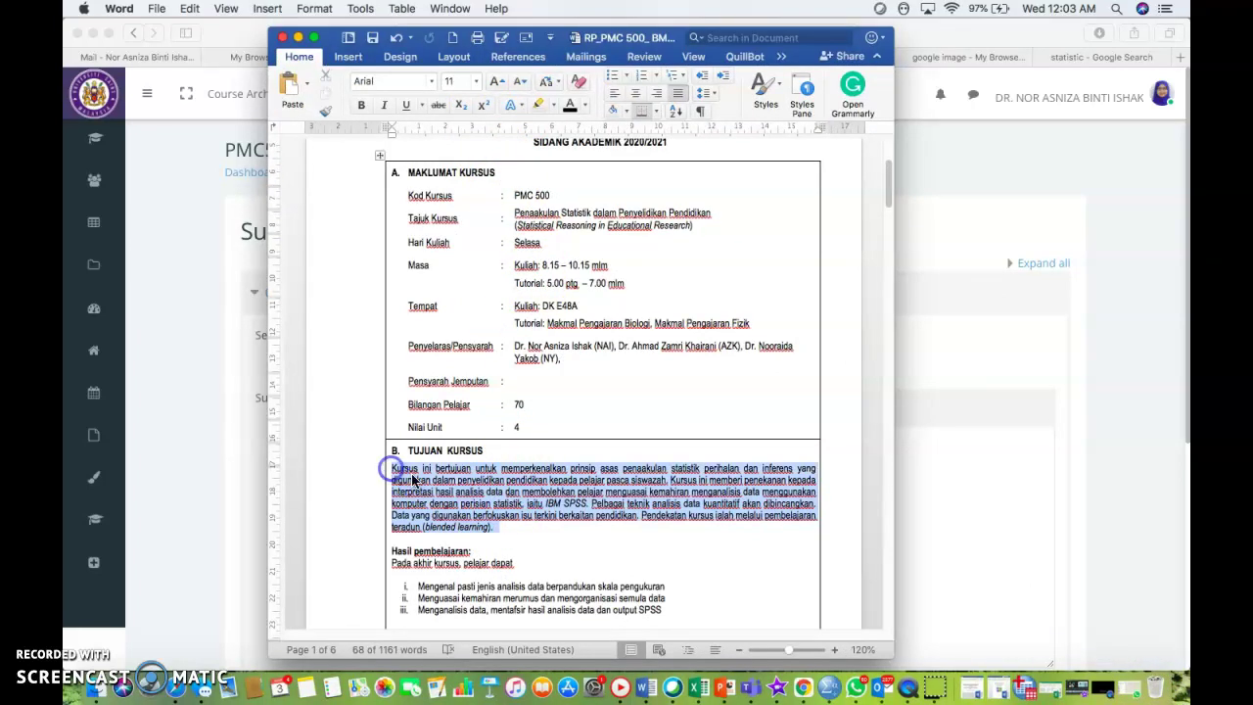
right_click(423, 475)
click(451, 386)
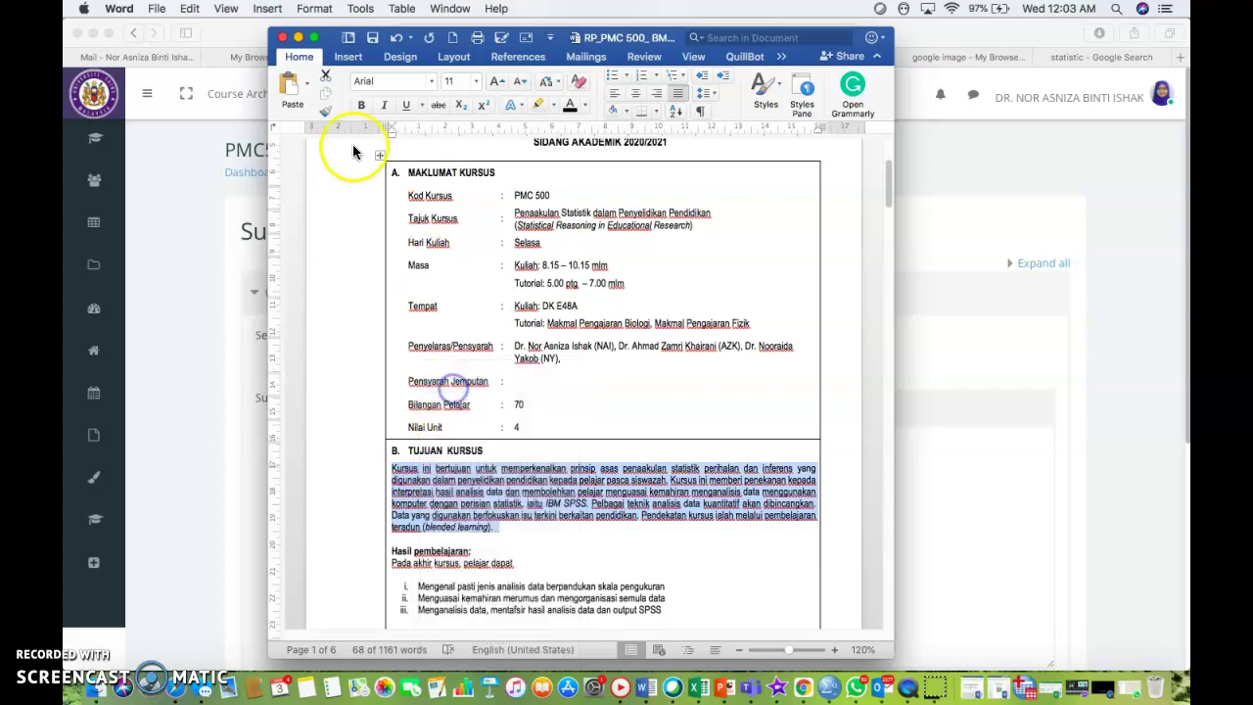
click(297, 37)
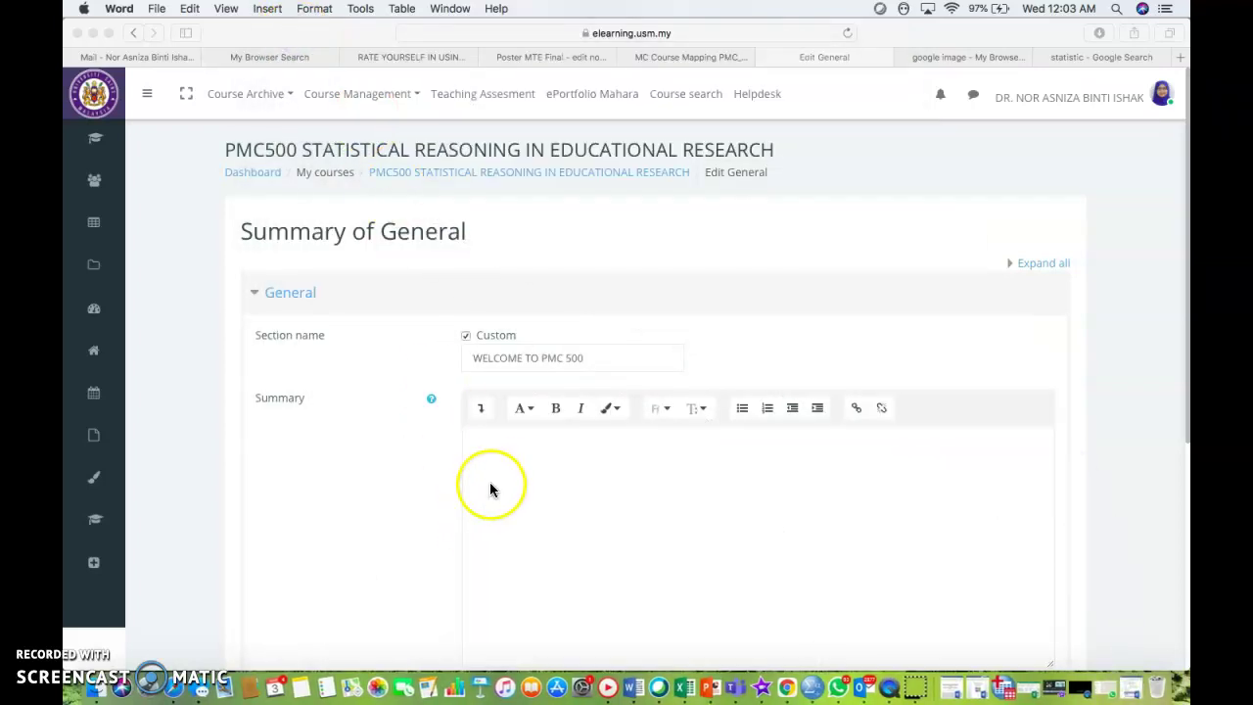
Paste the copied course objective paragraph into the section's Summary, leaving blank space above it.
click(498, 462)
right_click(498, 463)
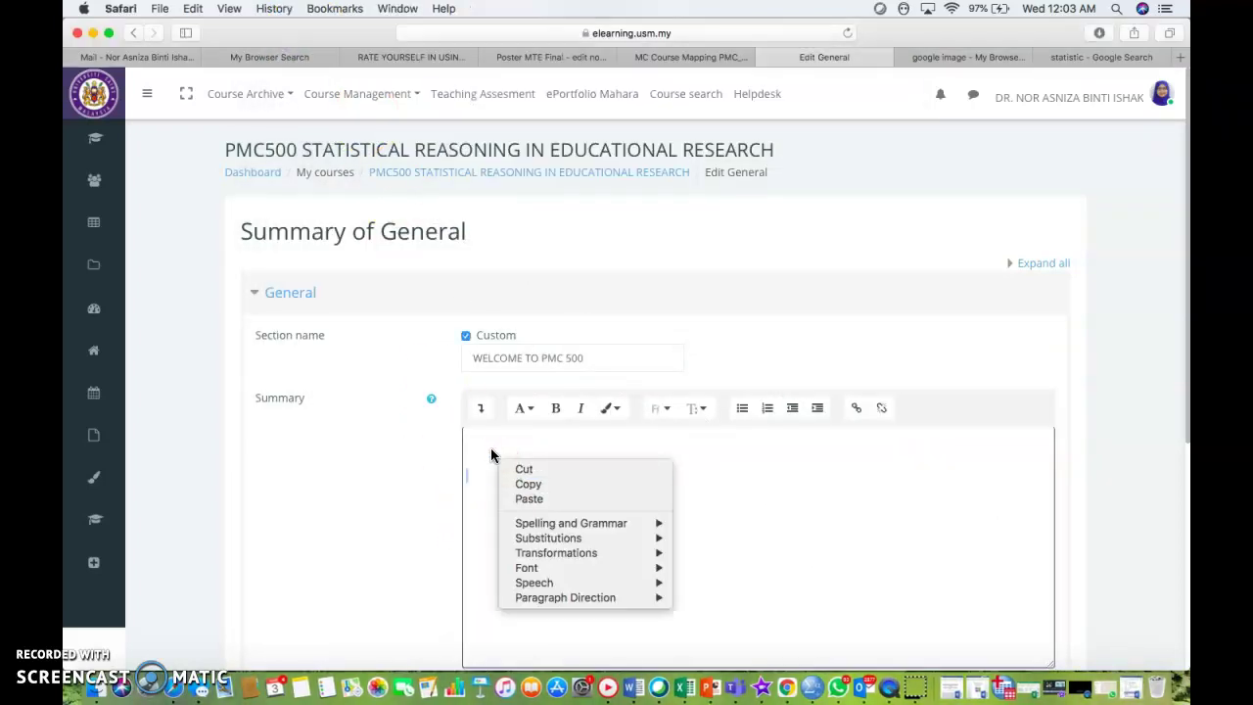
click(493, 450)
right_click(507, 470)
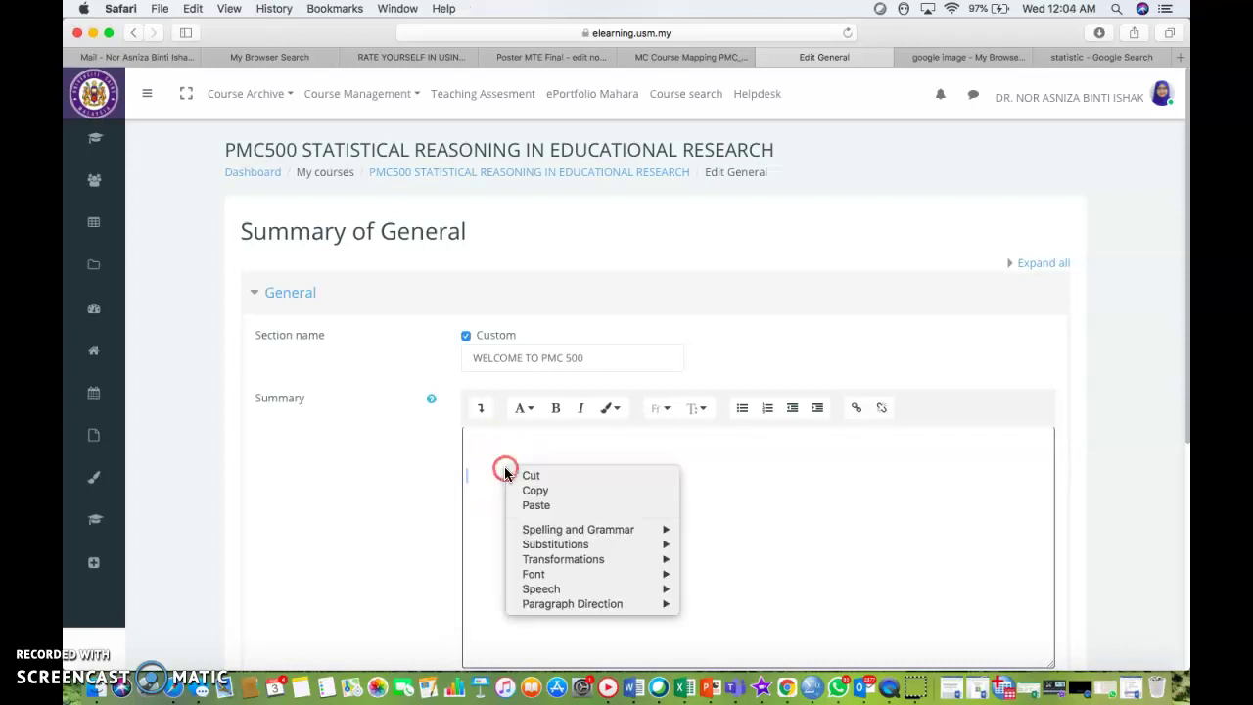
click(535, 509)
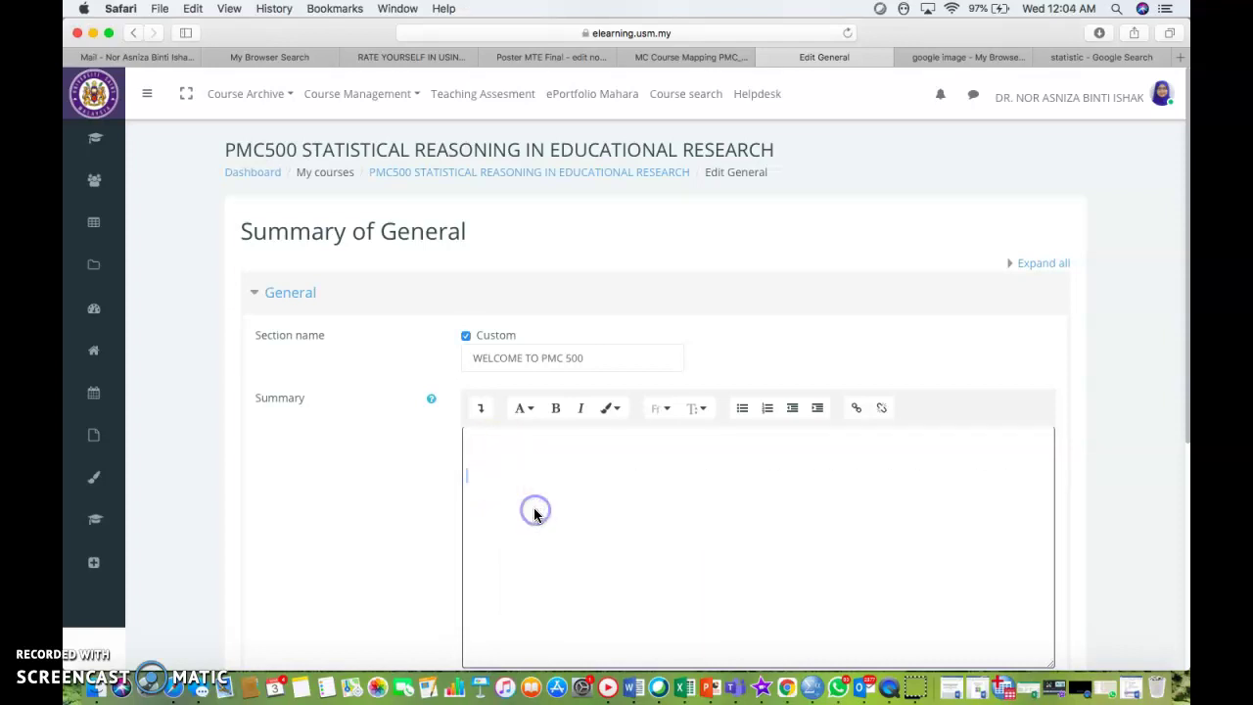
click(492, 451)
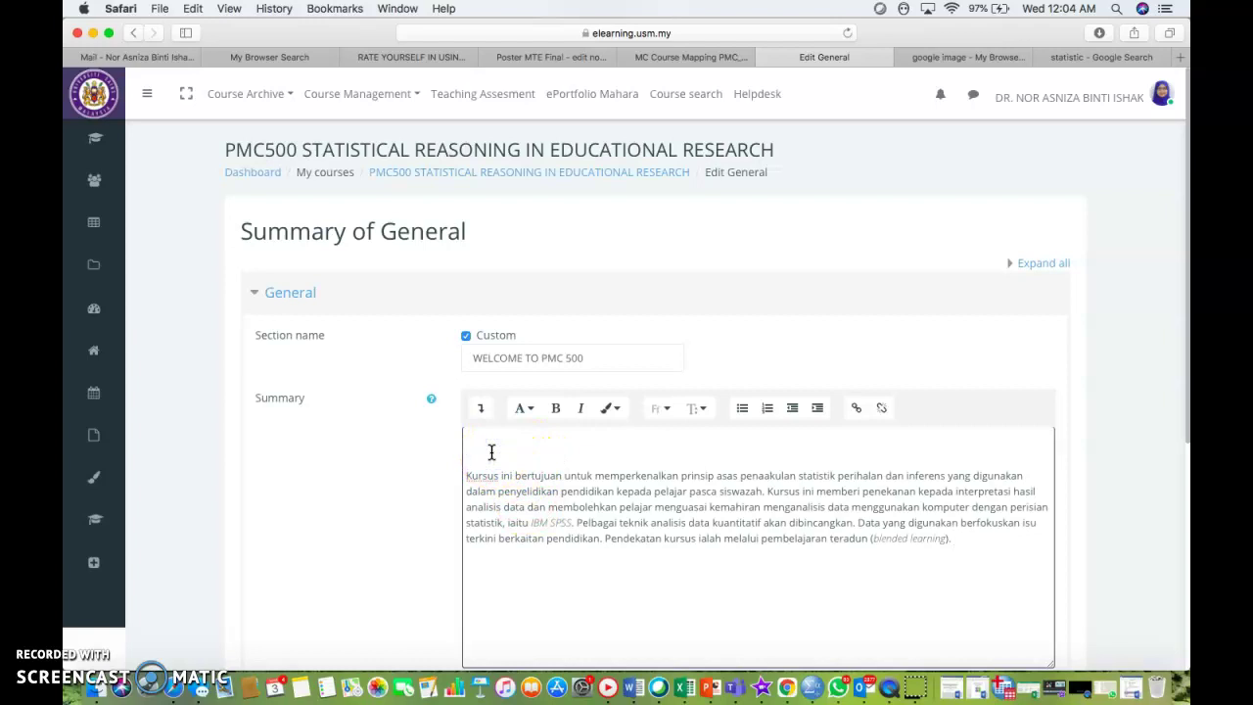
Set the pasted summary paragraph to the large font size and make it bold.
drag(467, 475, 973, 549)
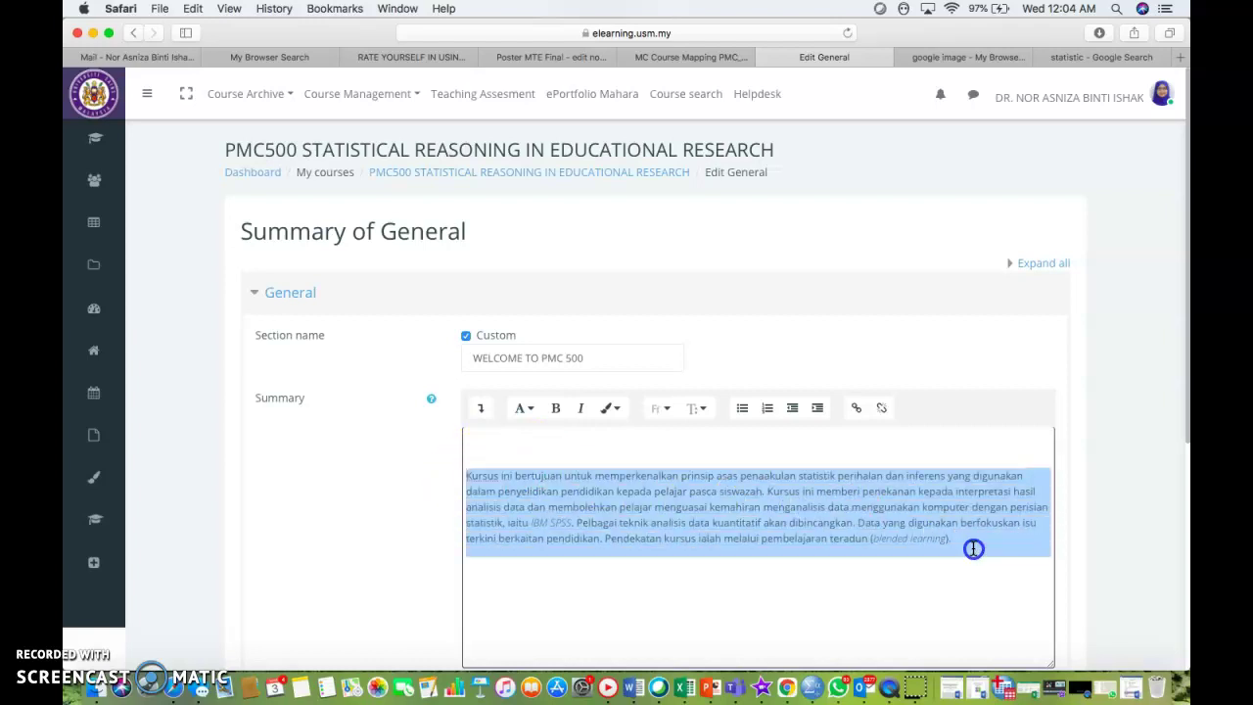
click(699, 410)
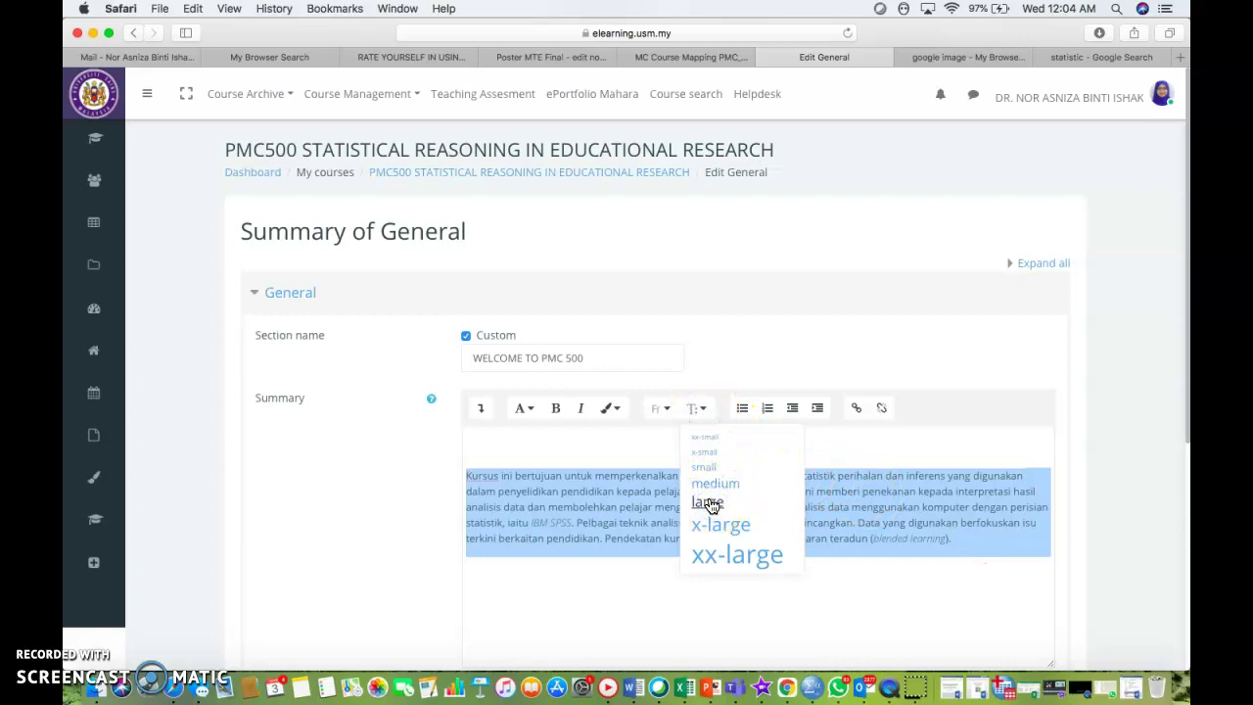
click(554, 418)
click(554, 415)
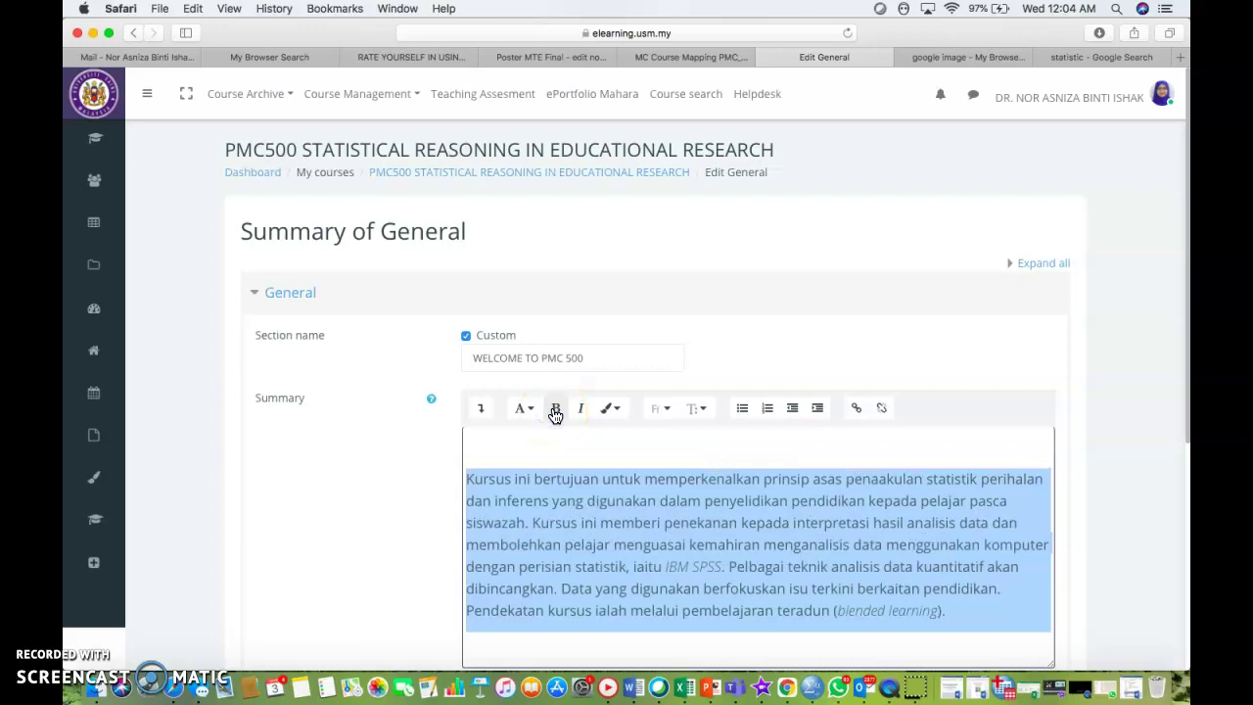
click(555, 415)
Change the font colour of the summary paragraph to blue.
click(613, 410)
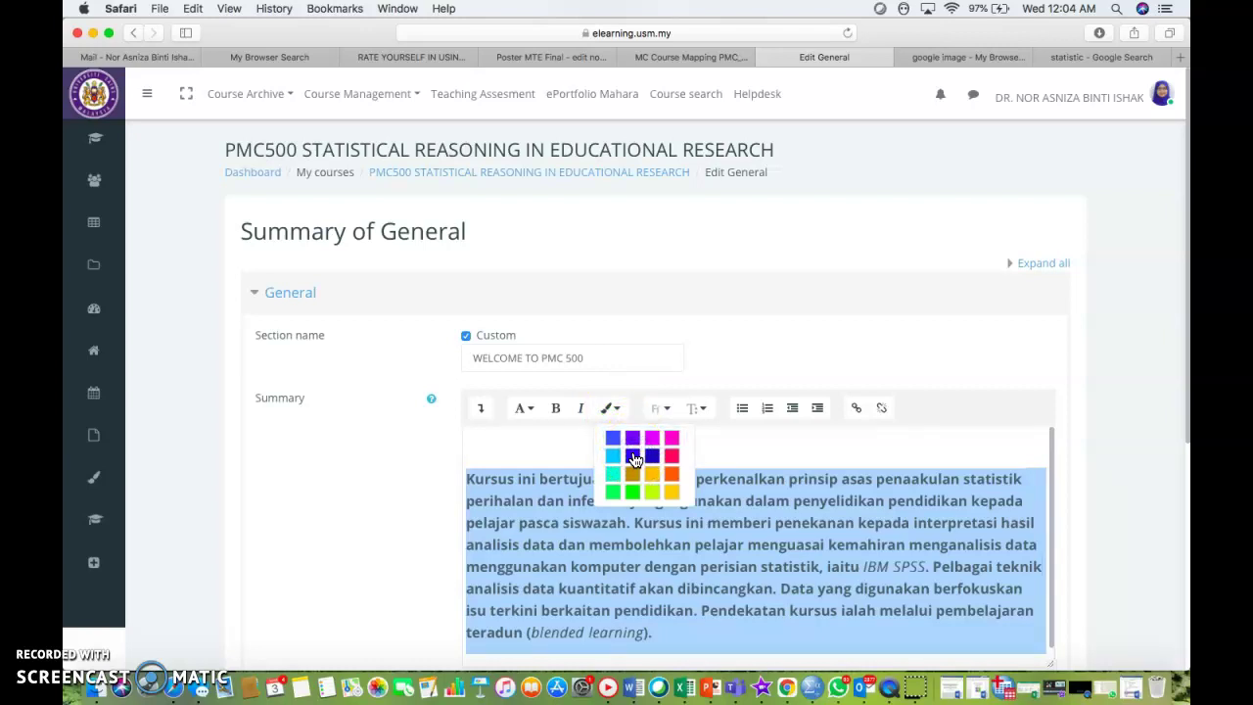
click(565, 452)
click(527, 453)
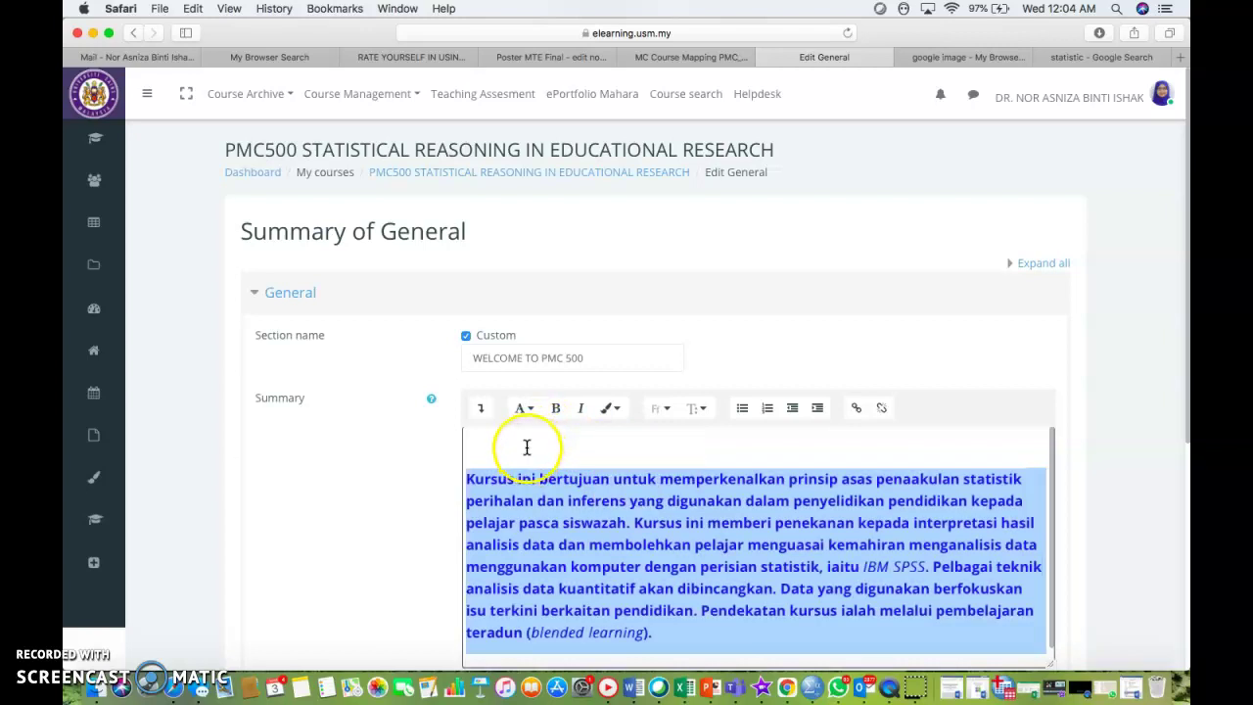
click(523, 439)
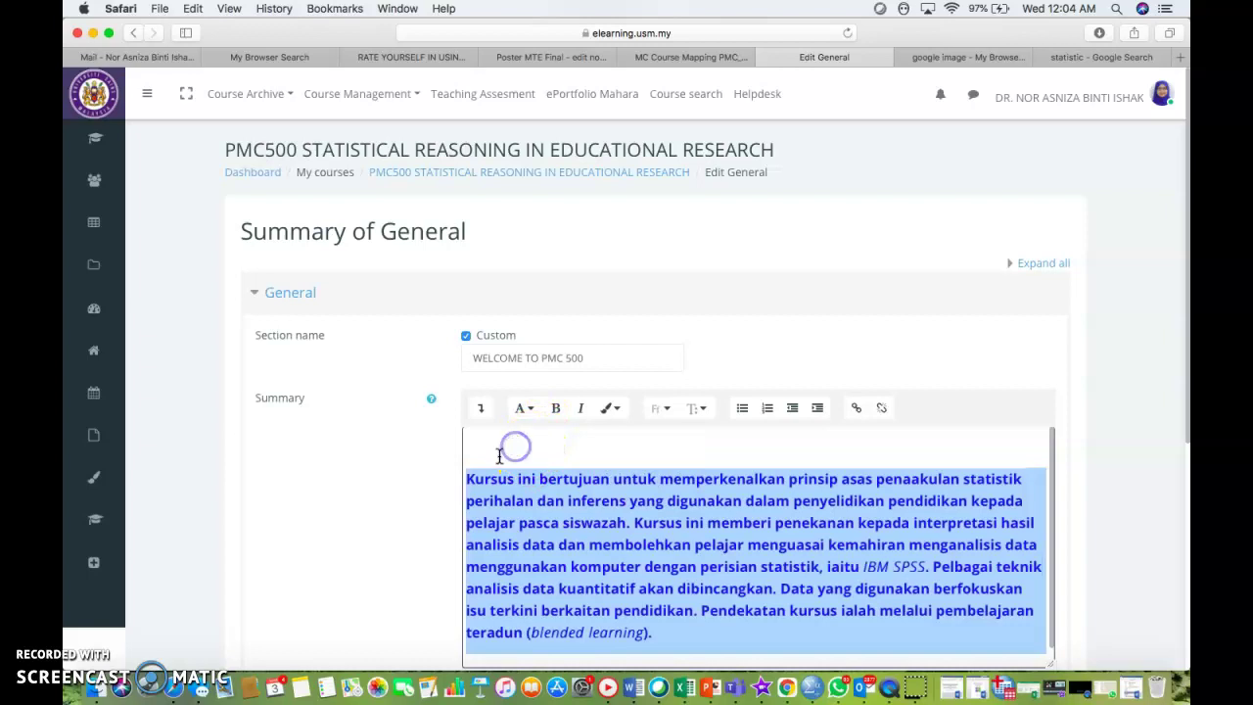
click(668, 617)
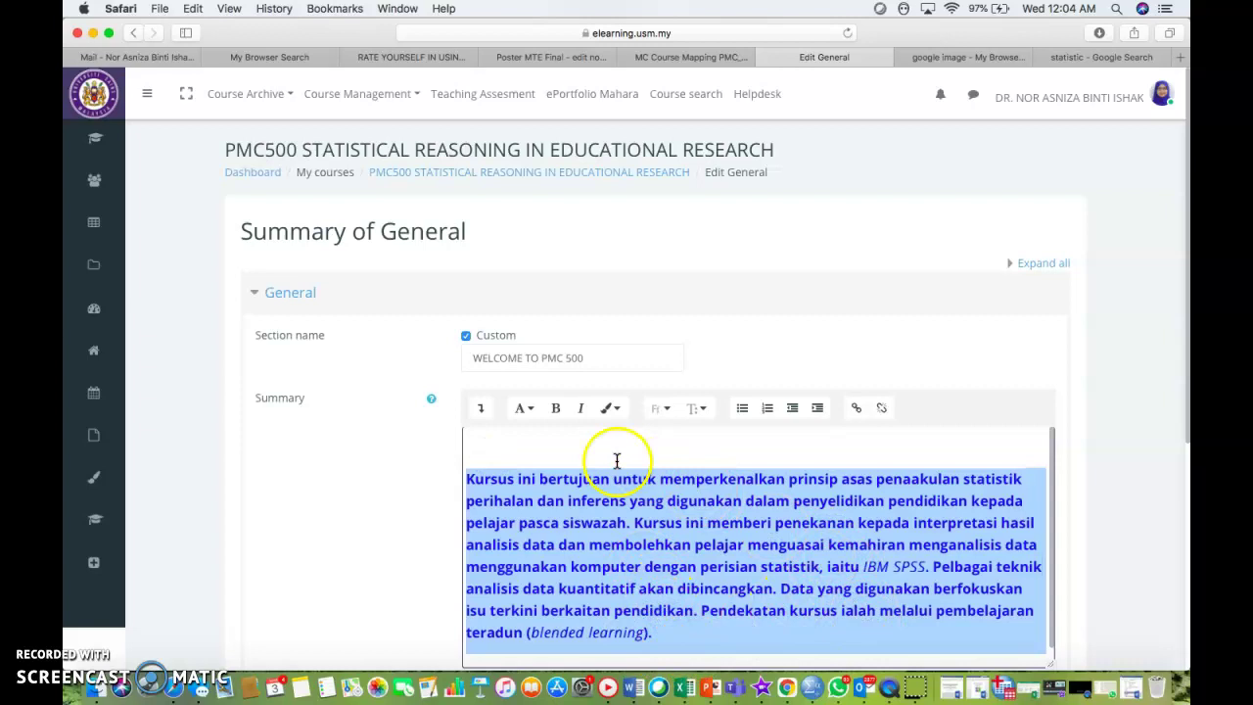
Upload the file Unknown-14 from Downloads as an image for the blank line above the summary paragraph.
click(503, 441)
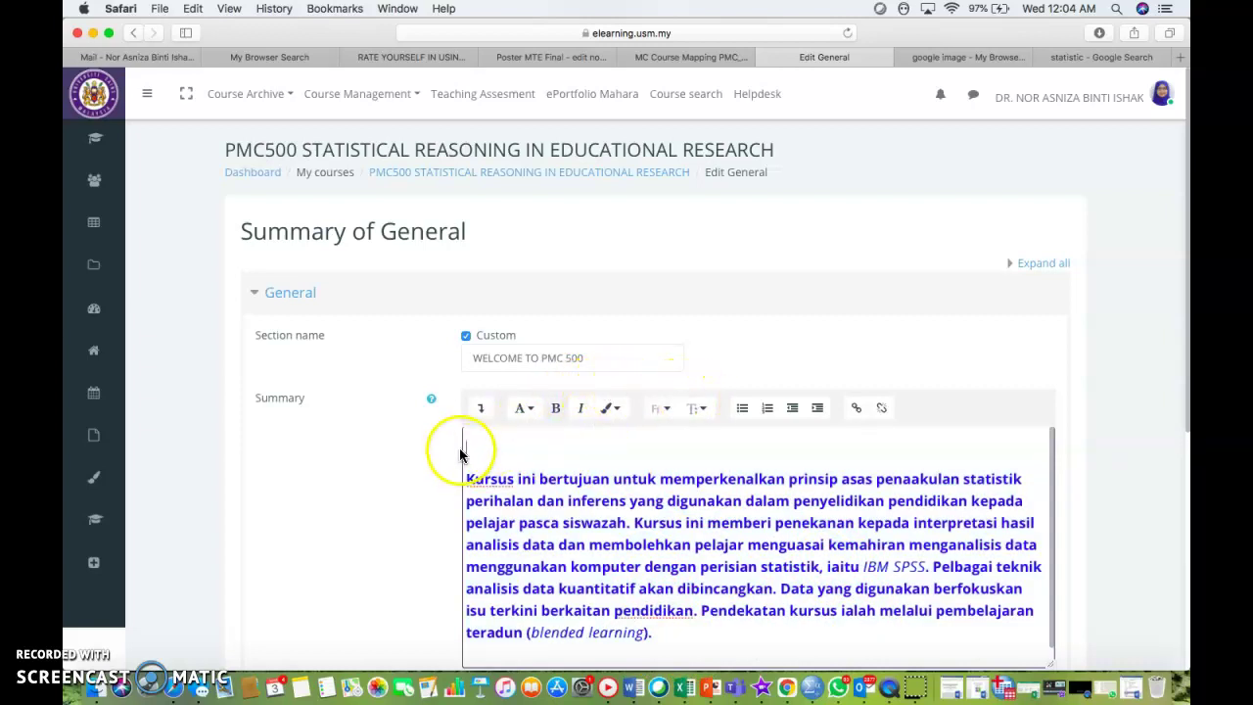
click(482, 408)
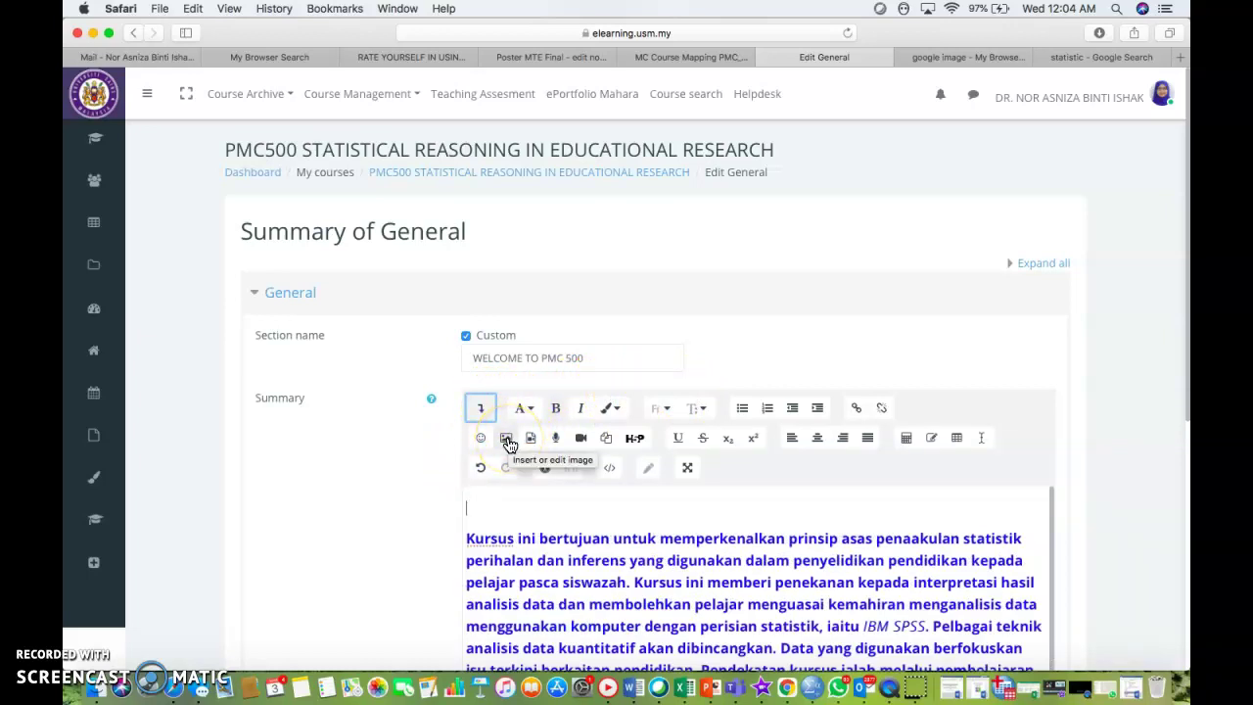
click(508, 441)
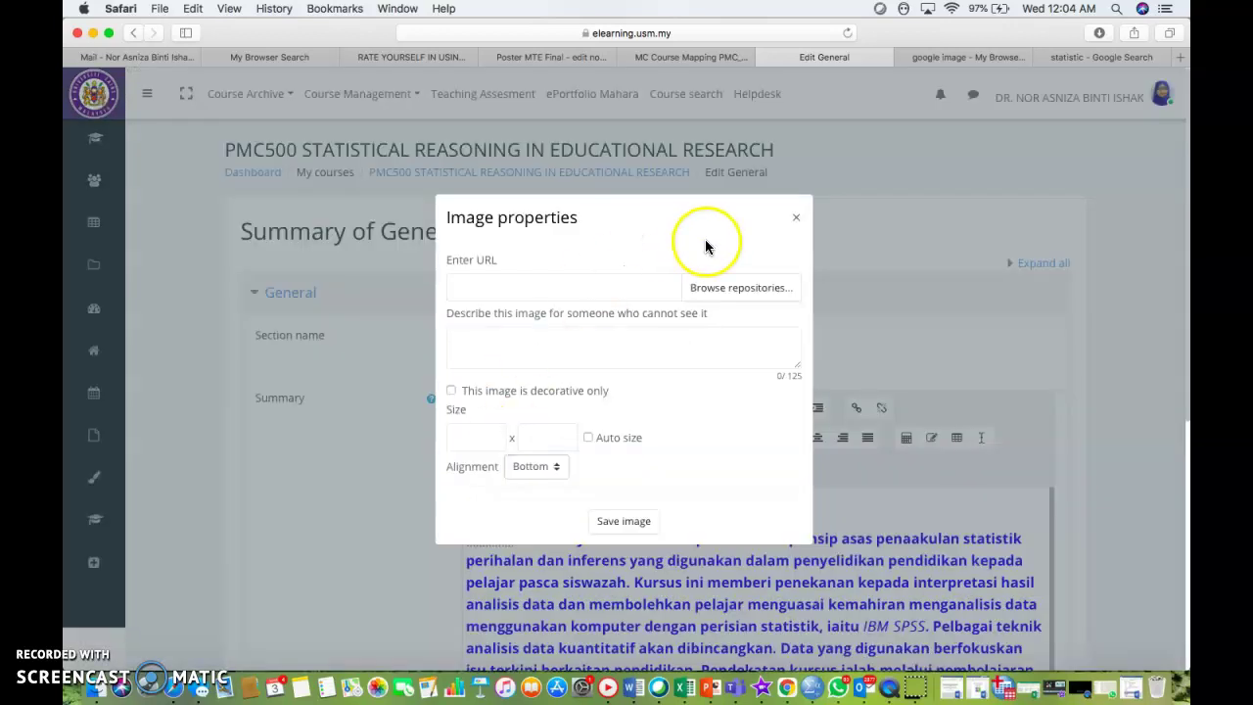
click(709, 291)
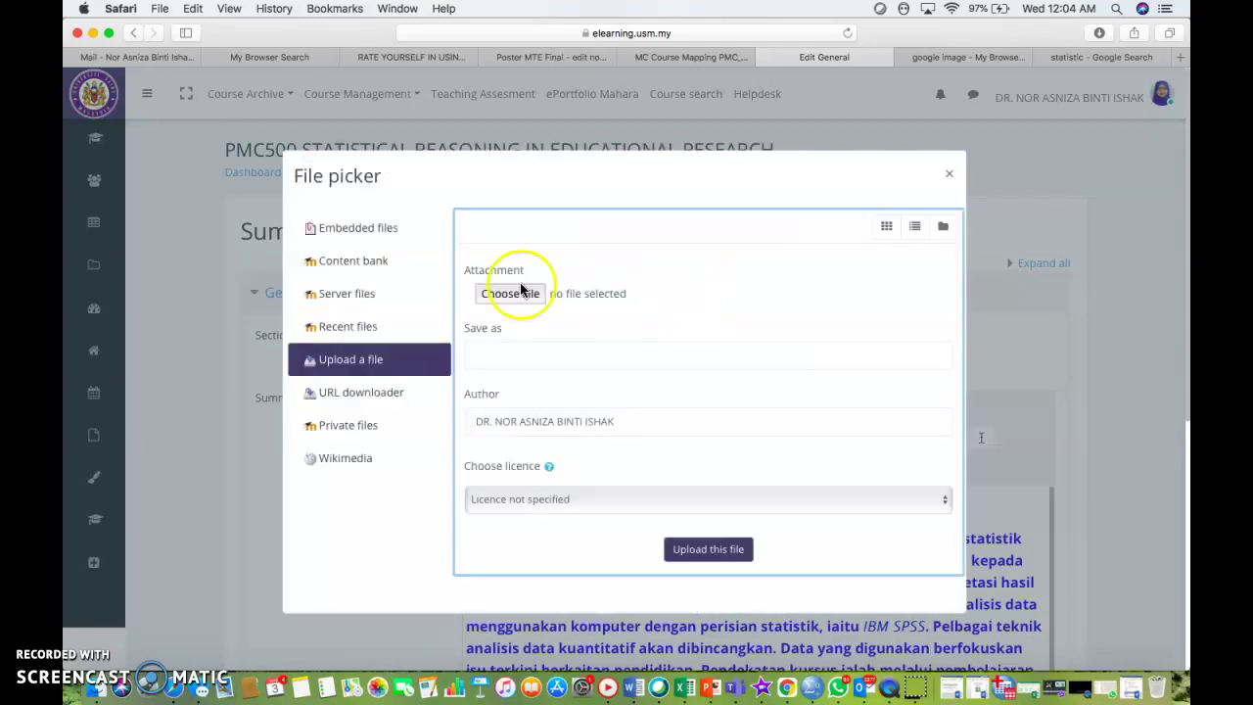
click(496, 297)
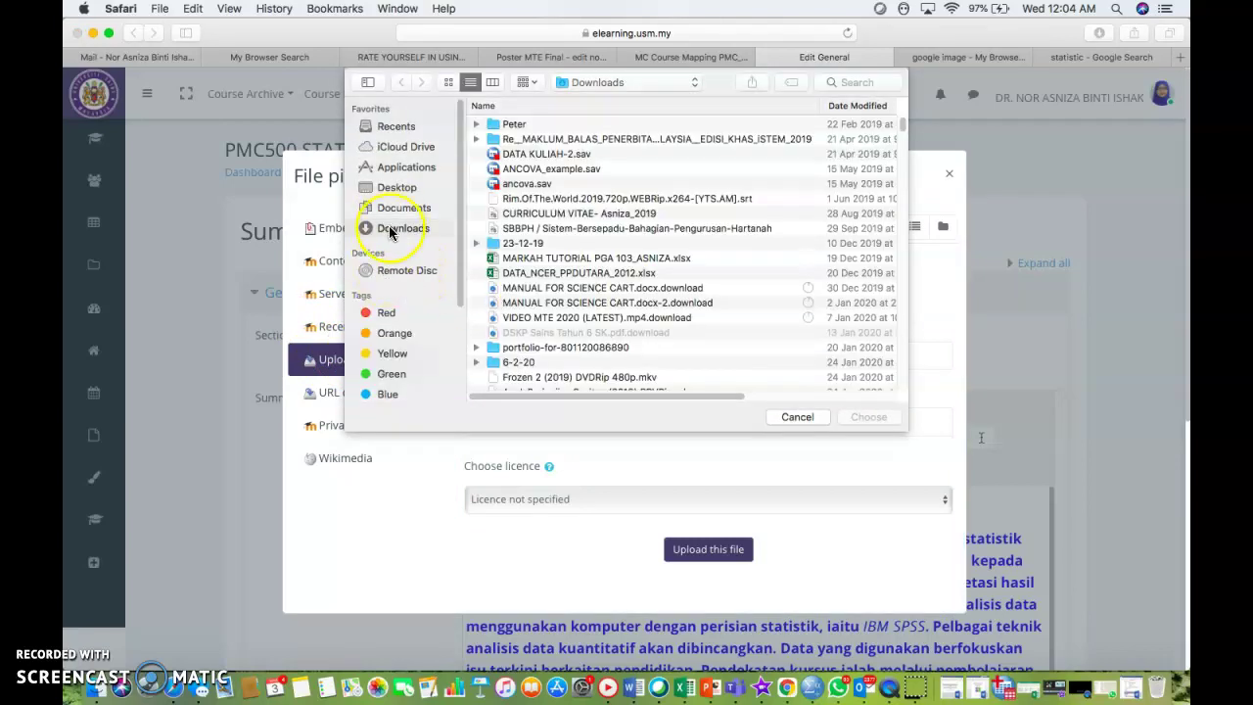
scroll(587, 260, down, 10)
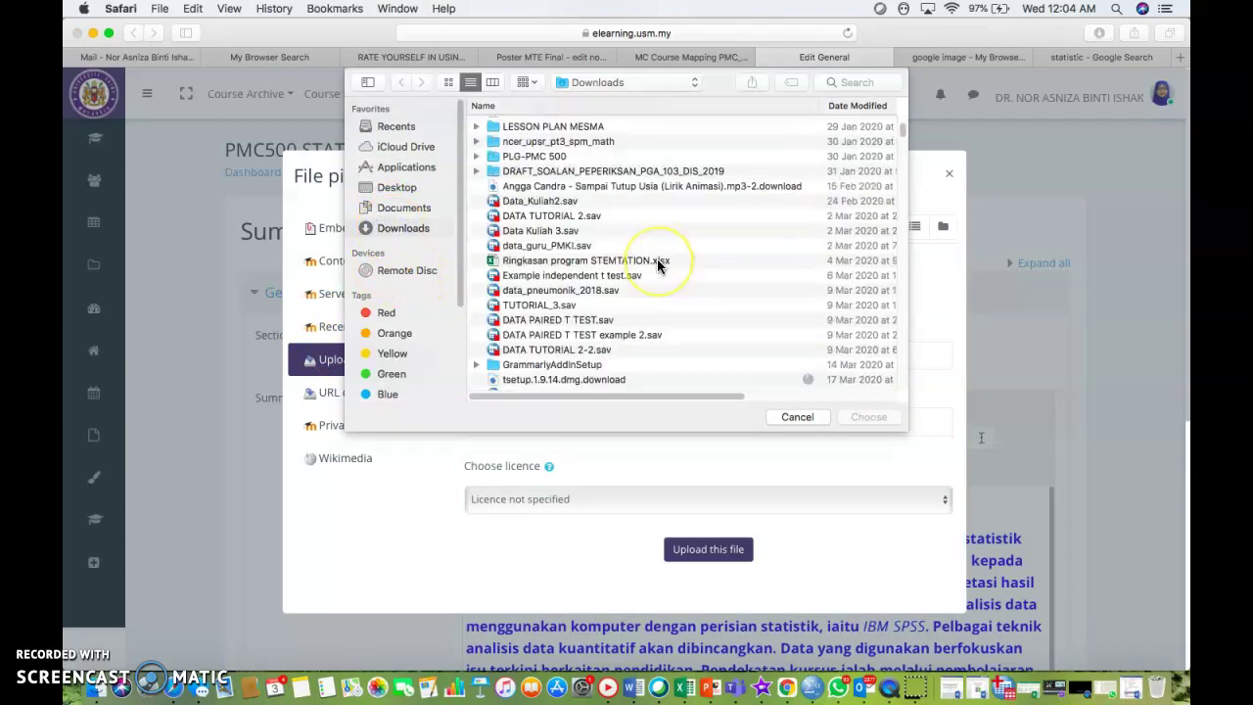
scroll(657, 259, down, 15)
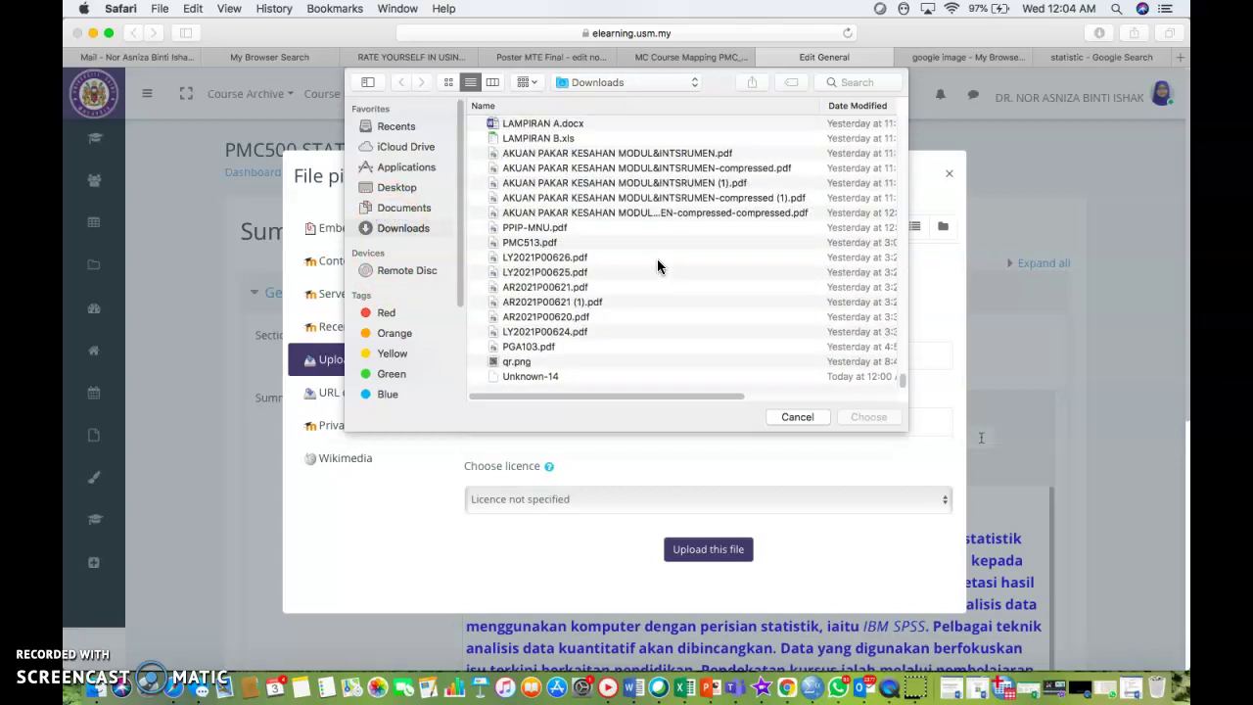
click(534, 382)
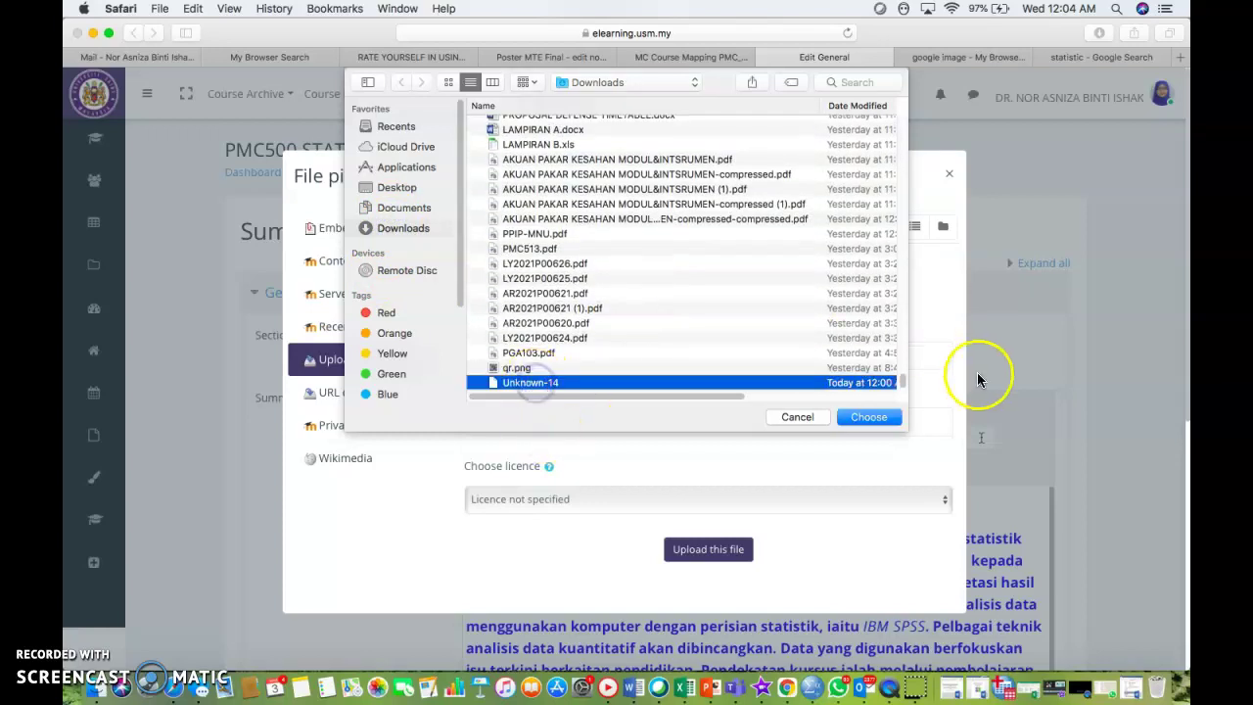
click(868, 418)
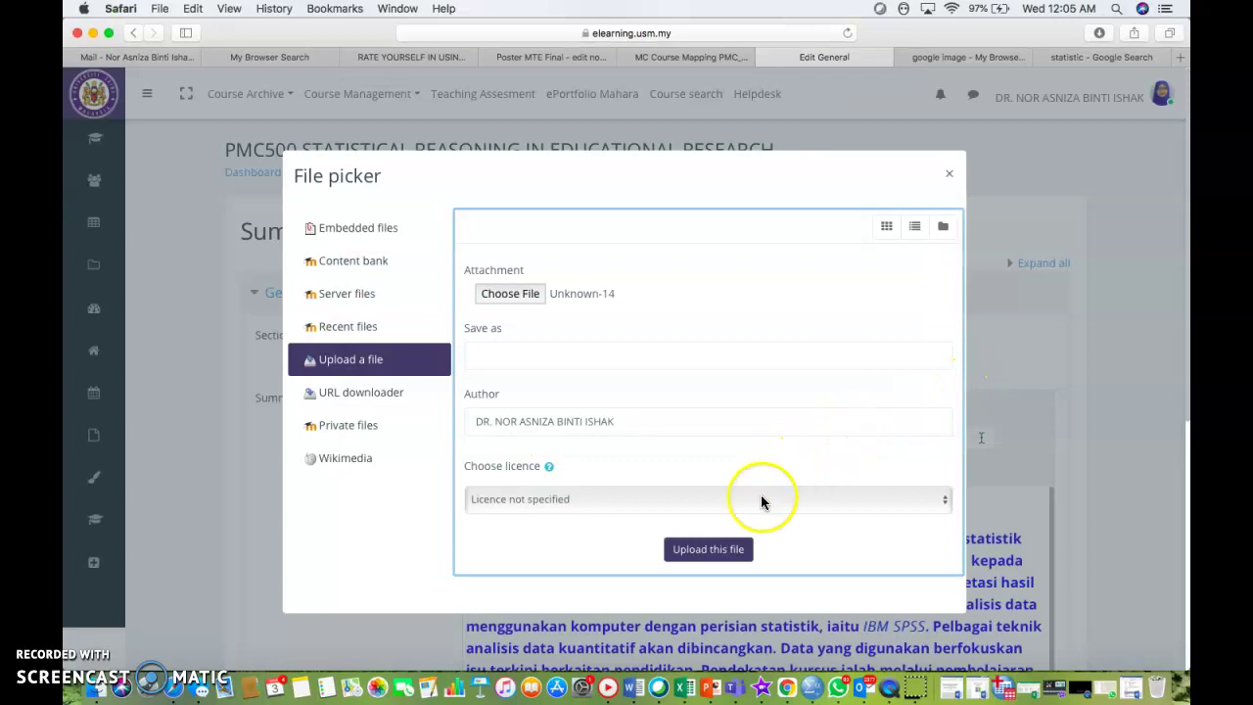
click(711, 549)
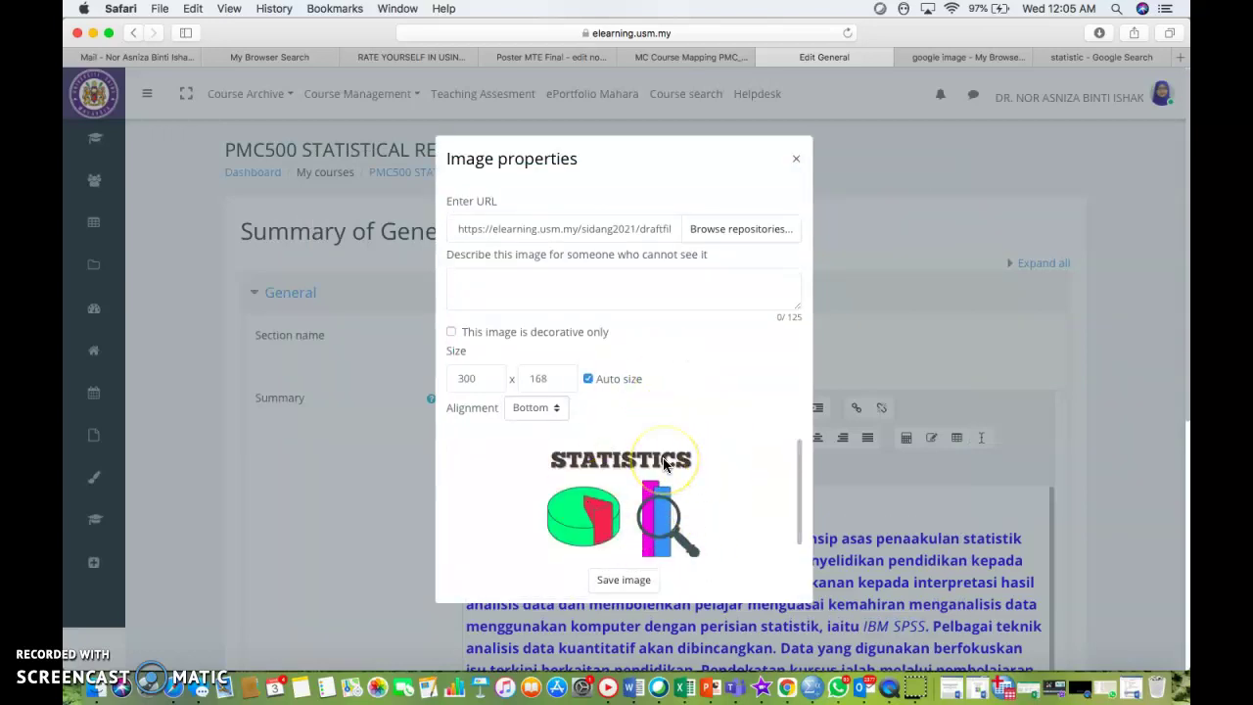
Mark the statistics image as decorative only and save it into the summary.
click(451, 333)
scroll(522, 294, down, 2)
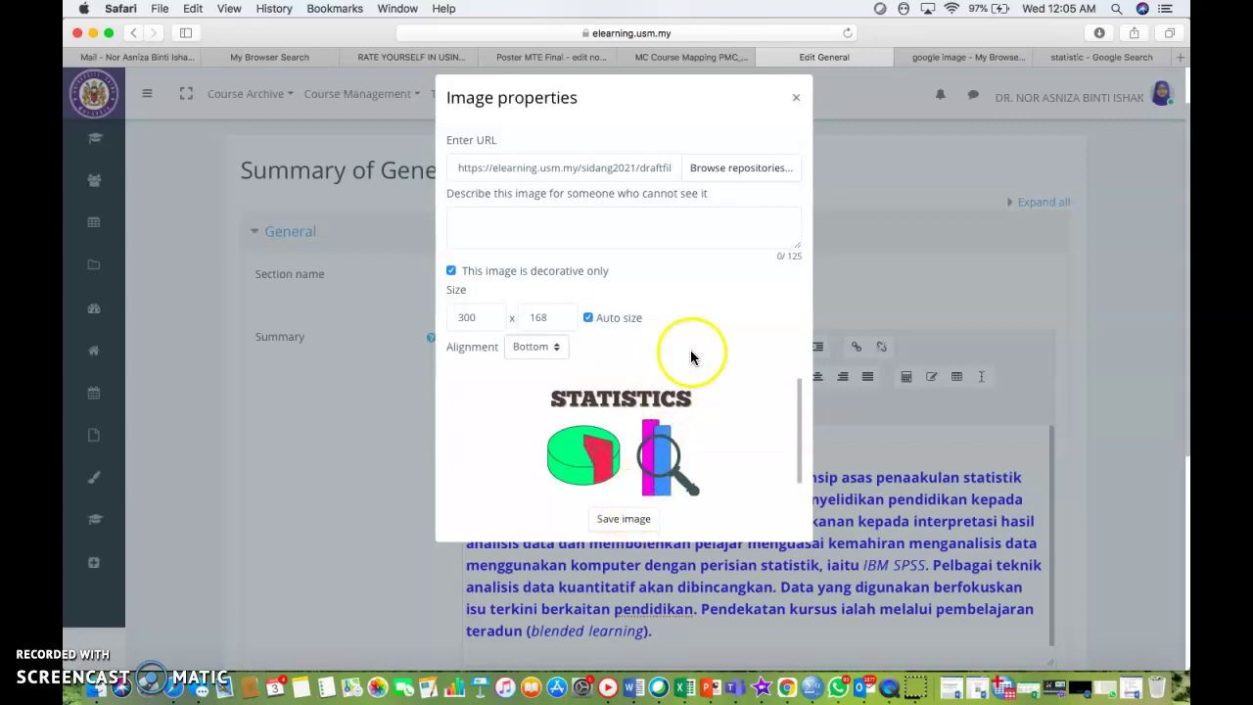
click(612, 519)
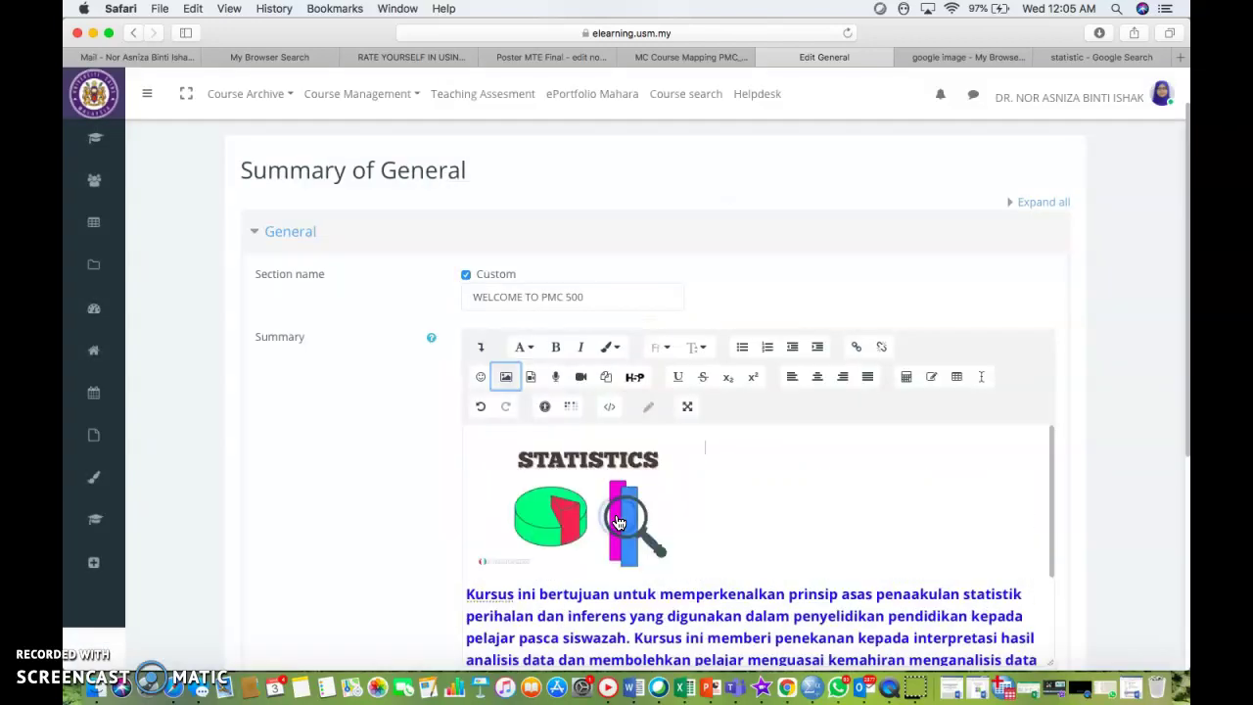
Enlarge the statistics image in the summary to a width of 600 with automatic sizing and save the image.
scroll(619, 524, down, 2)
scroll(619, 523, up, 2)
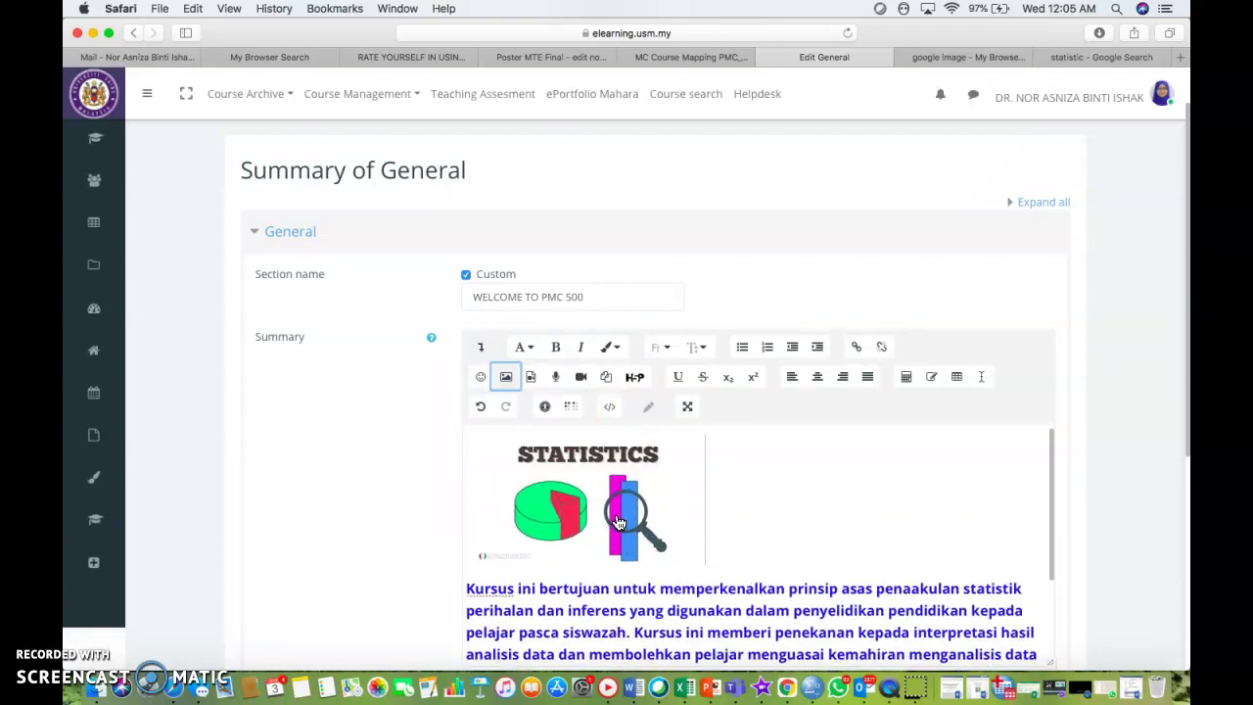
click(506, 376)
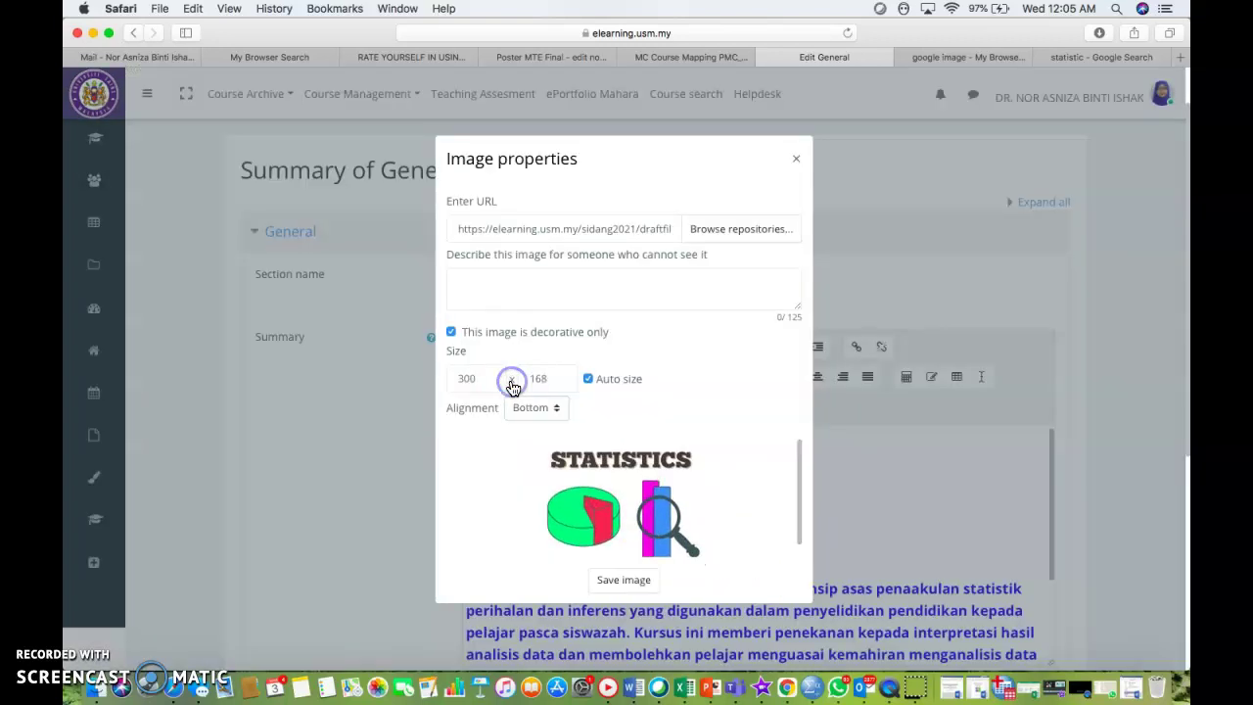
click(491, 380)
key(BackSpace)
key(BackSpace)
text(600)
click(632, 416)
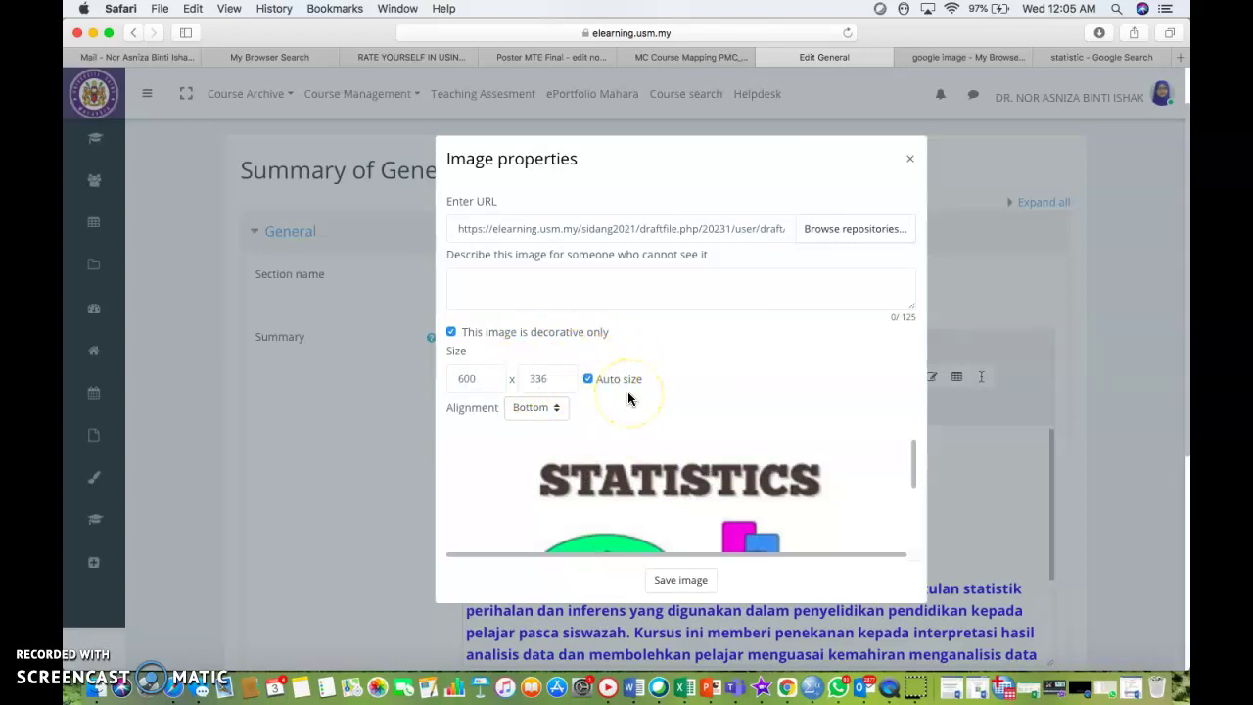
scroll(628, 391, down, 3)
scroll(721, 378, down, 1)
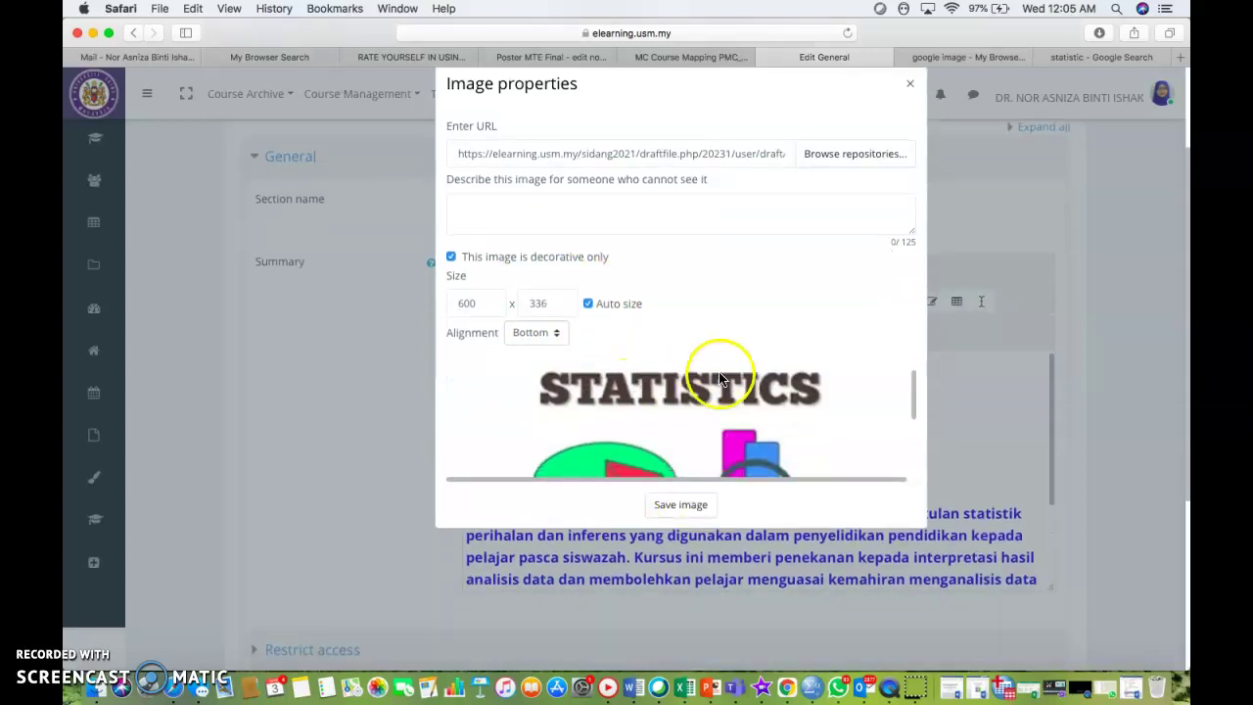
click(680, 505)
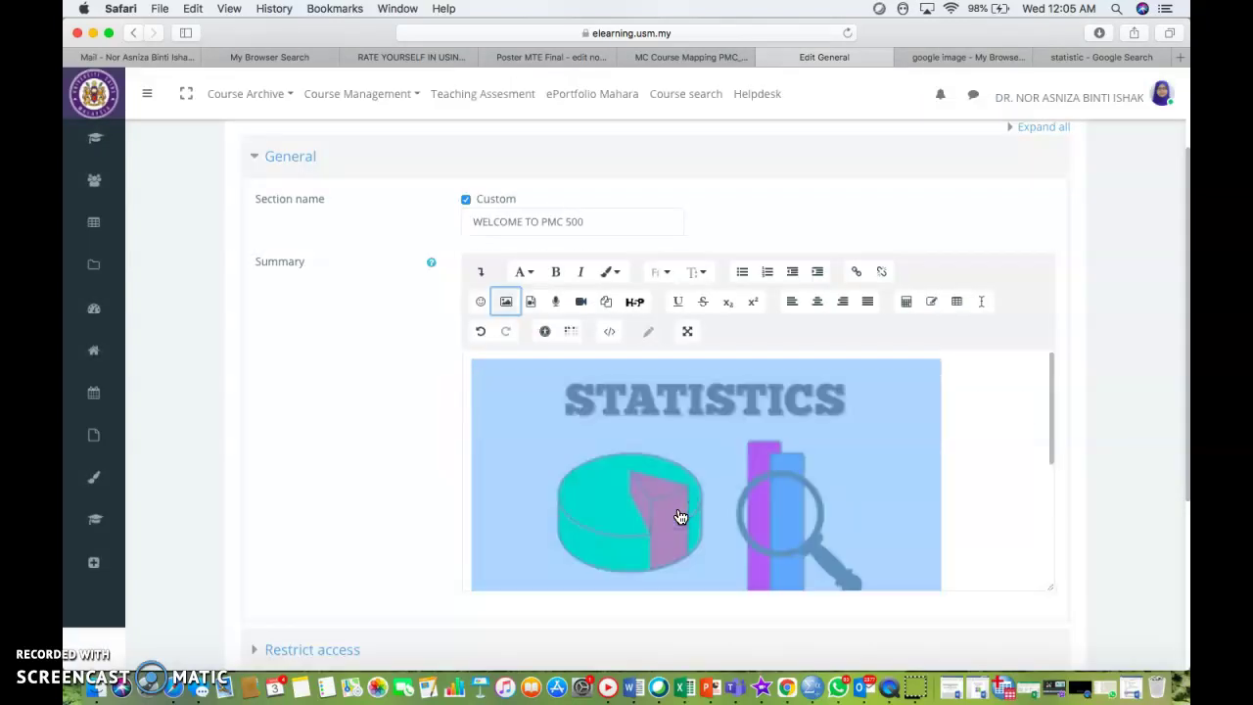
Deselect the resized image, check the end of the summary text and save the changes to the General section.
scroll(691, 509, down, 2)
click(992, 442)
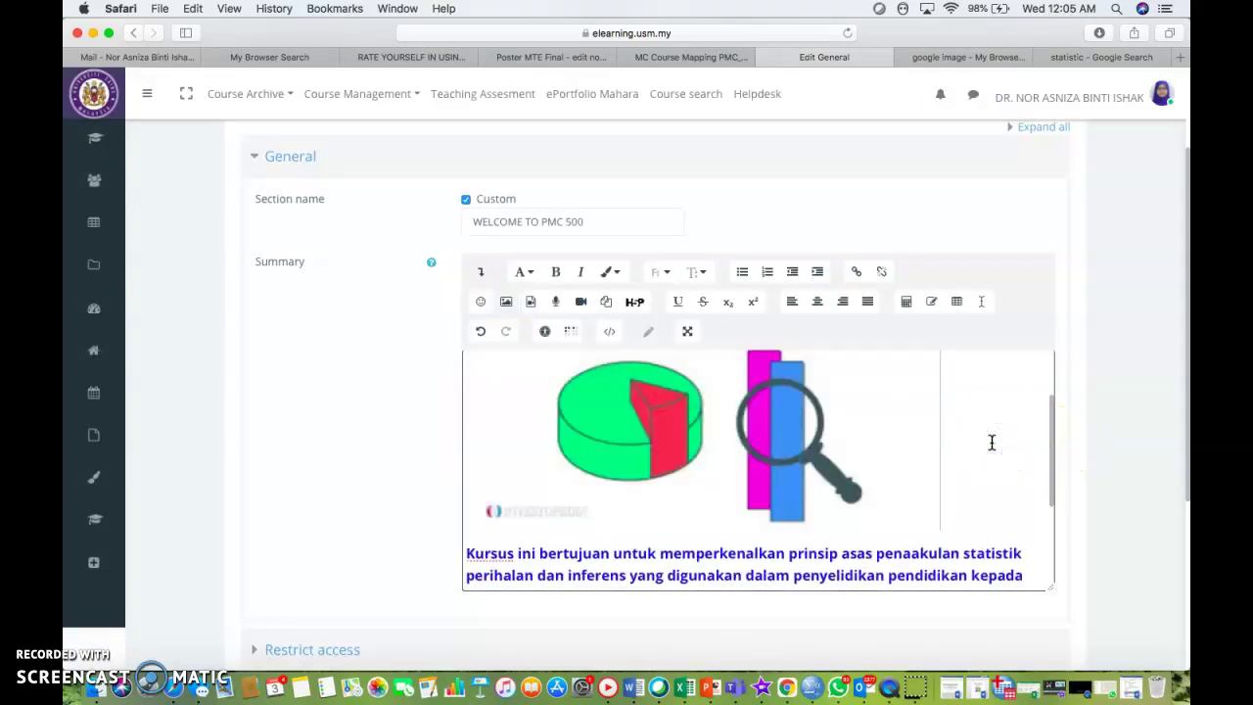
scroll(991, 442, down, 5)
click(848, 367)
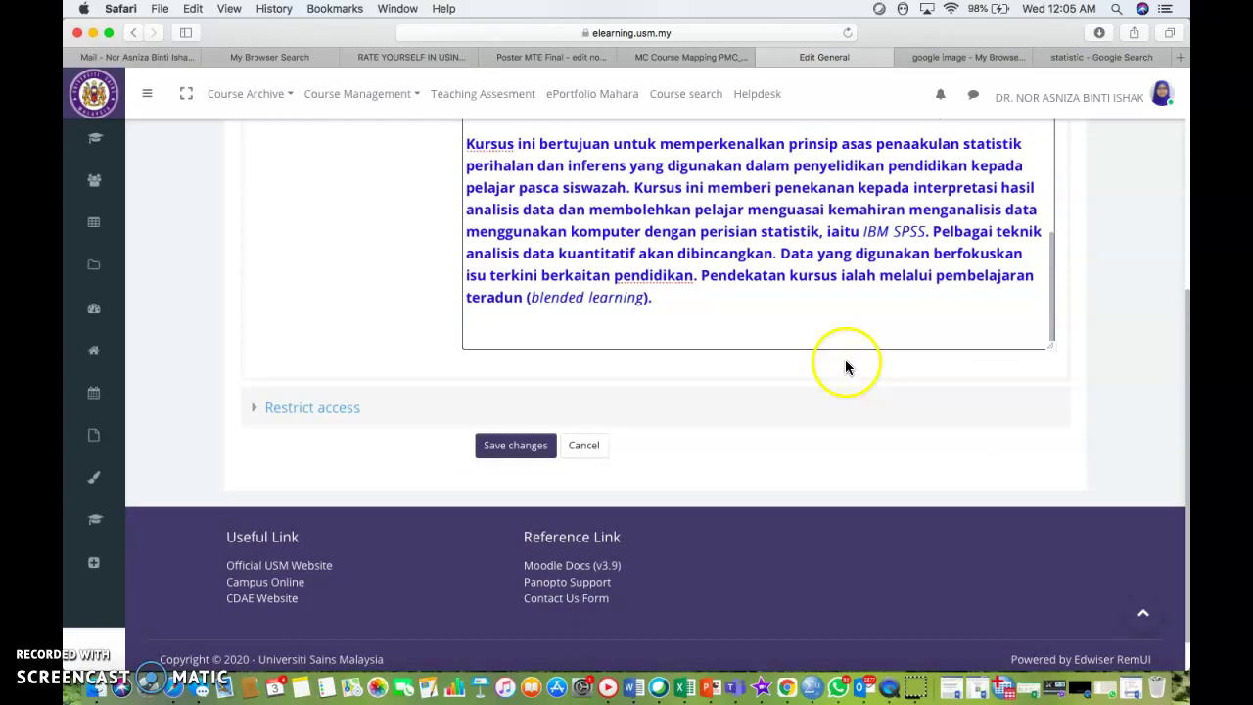
click(510, 448)
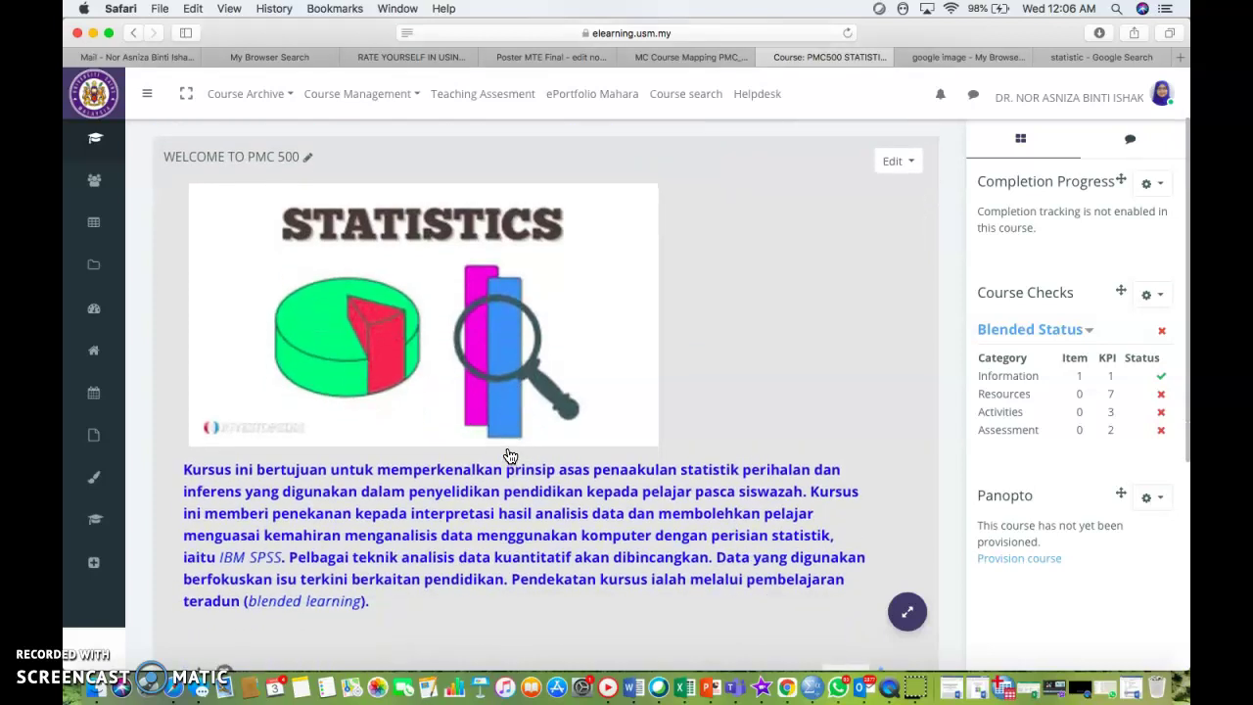
scroll(509, 457, down, 1)
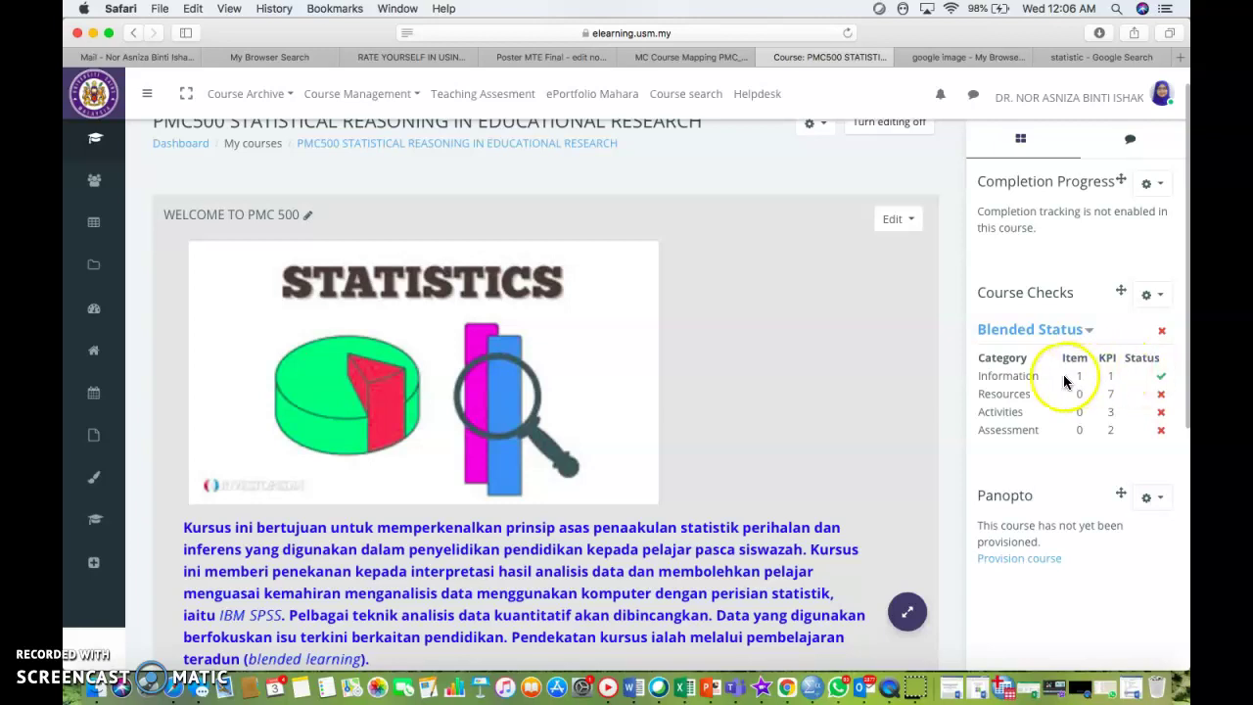
scroll(766, 419, down, 3)
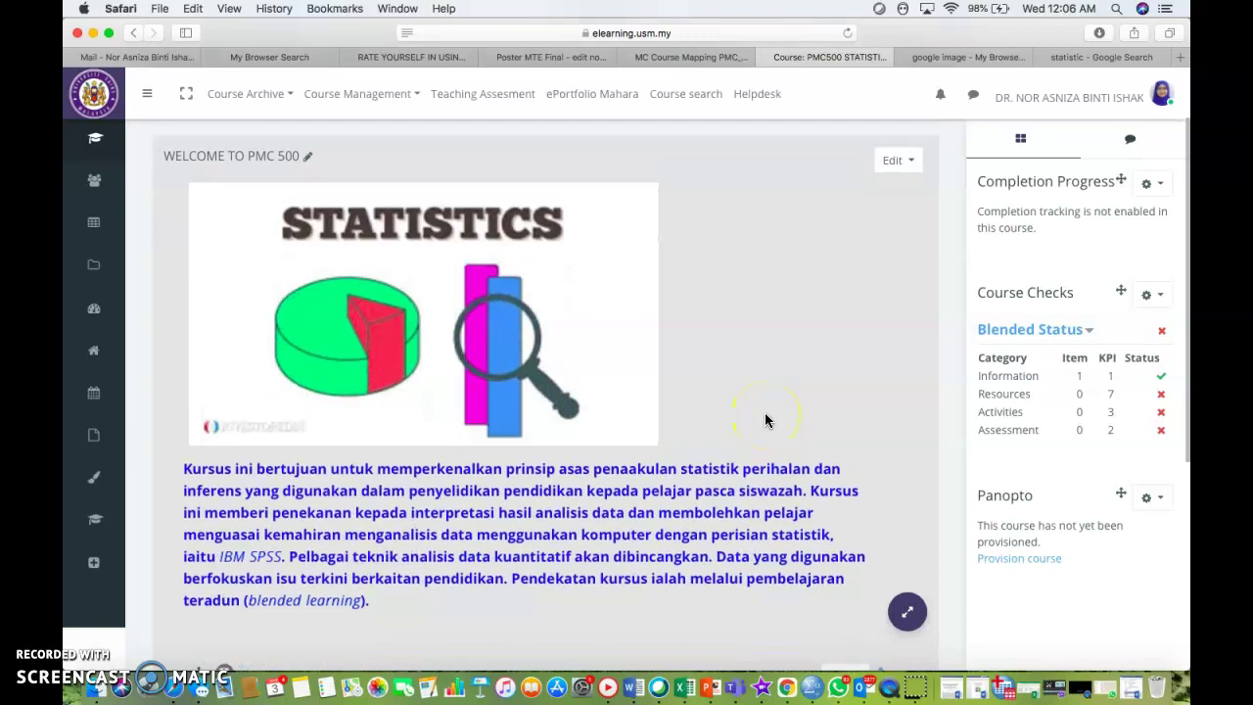
scroll(766, 419, up, 2)
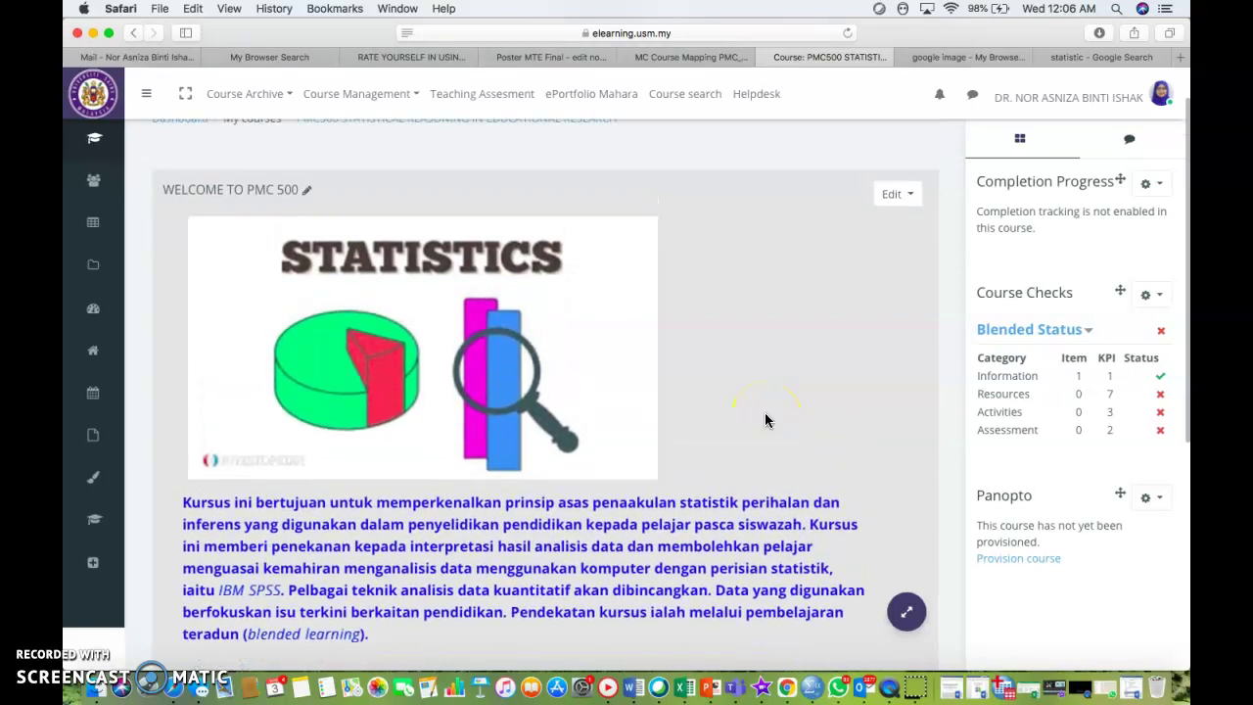